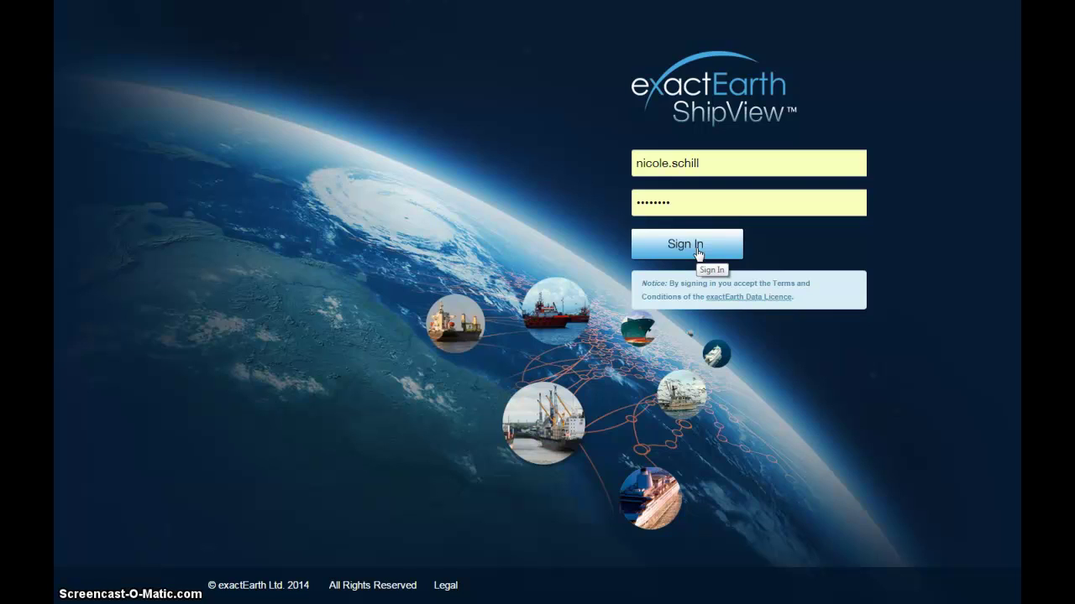
Step: Sign in with the prefilled credentials and bookmark the map view spanning the Pacific and the Americas as North Pacific
{"action": "left_click", "coordinate": [698, 252]}
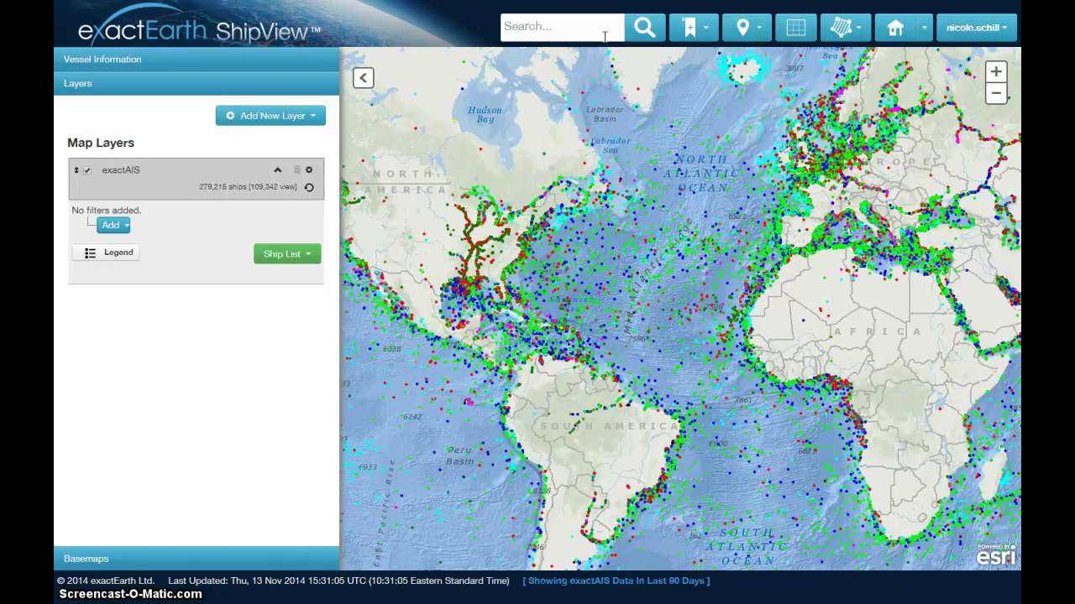
{"action": "left_click", "coordinate": [690, 33]}
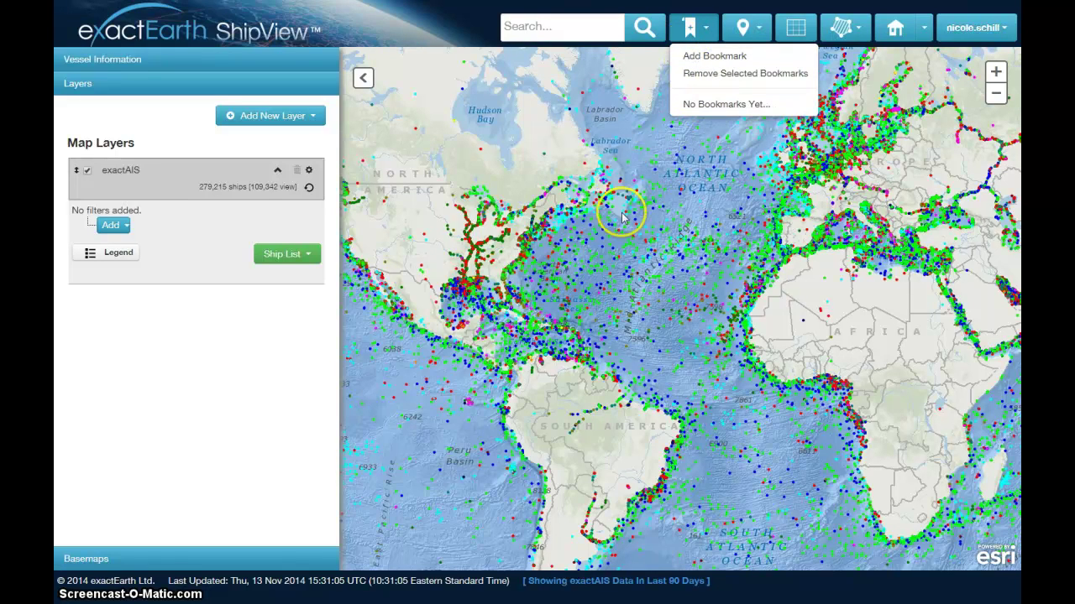
{"action": "left_click_drag", "start_coordinate": [492, 269], "coordinate": [767, 241]}
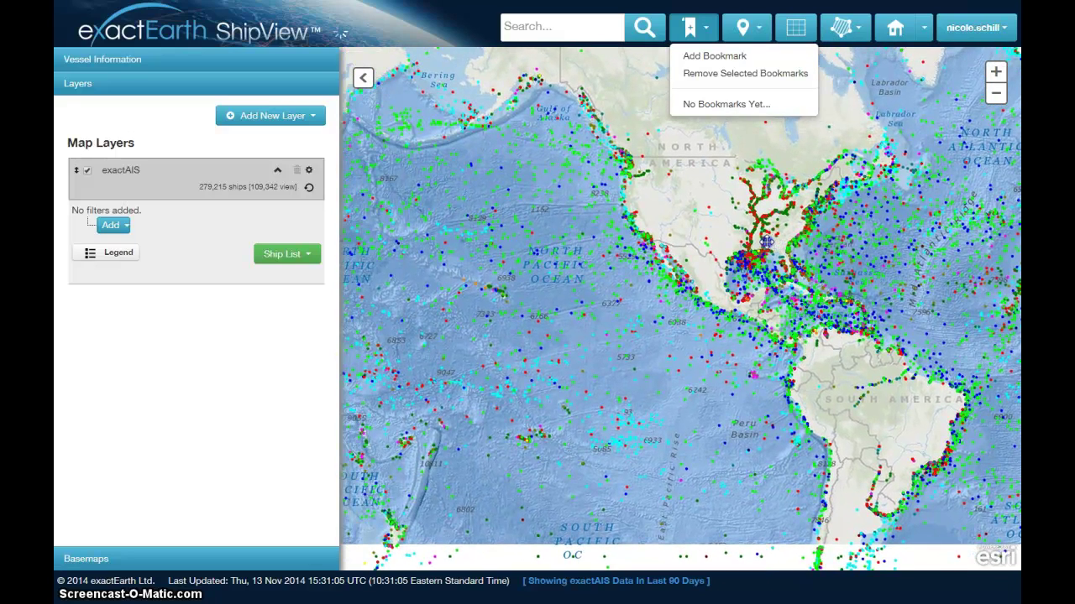
{"action": "left_click", "coordinate": [689, 28]}
{"action": "left_click", "coordinate": [711, 56]}
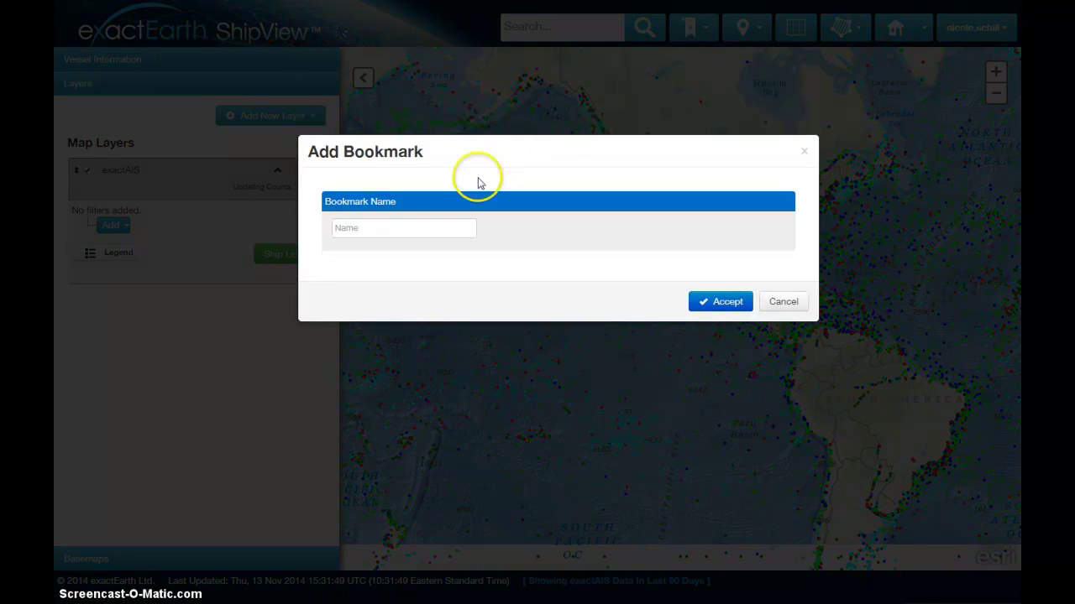
{"action": "left_click", "coordinate": [439, 227]}
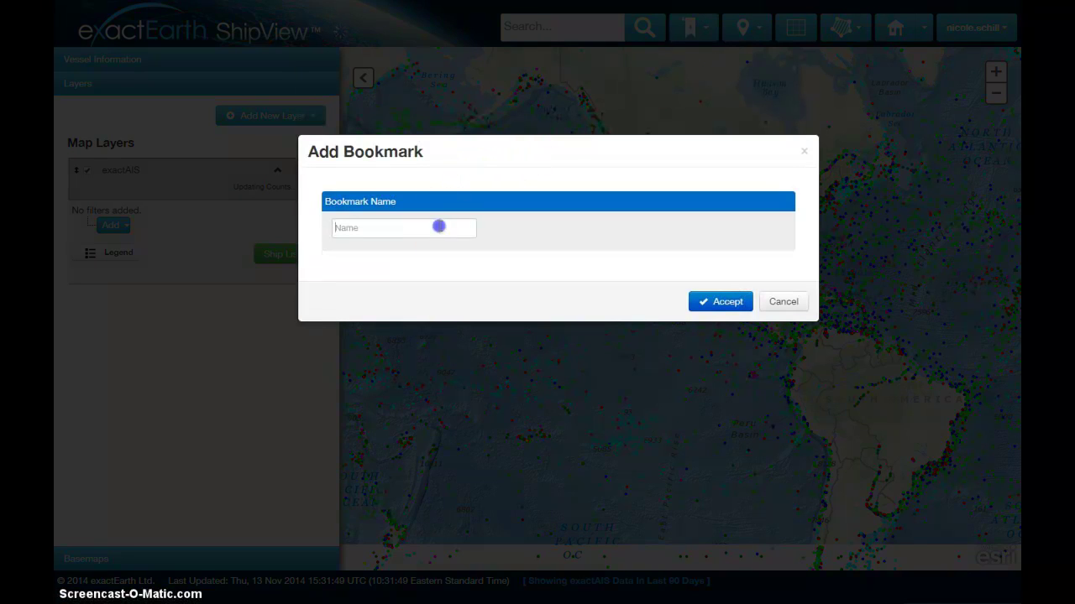
{"action": "type", "text": "North"}
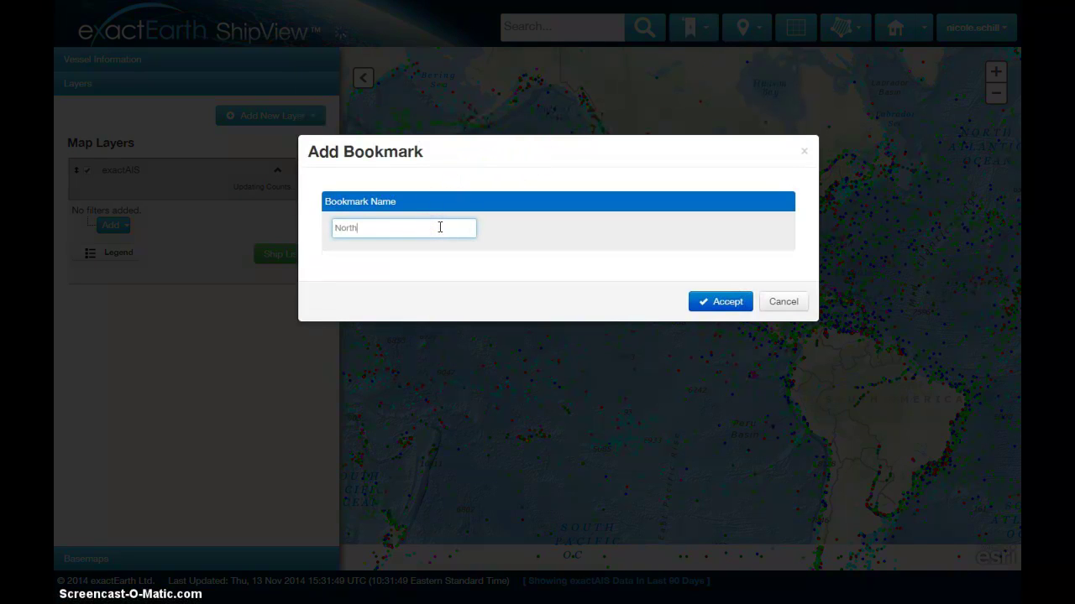
{"action": "type", "text": " Pacific"}
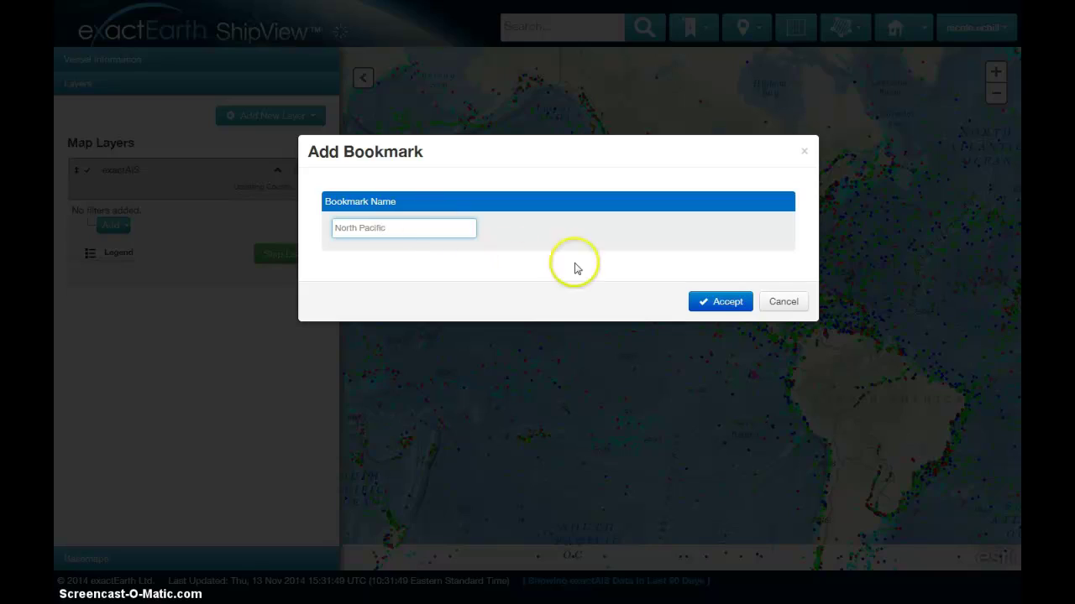
{"action": "left_click", "coordinate": [734, 305]}
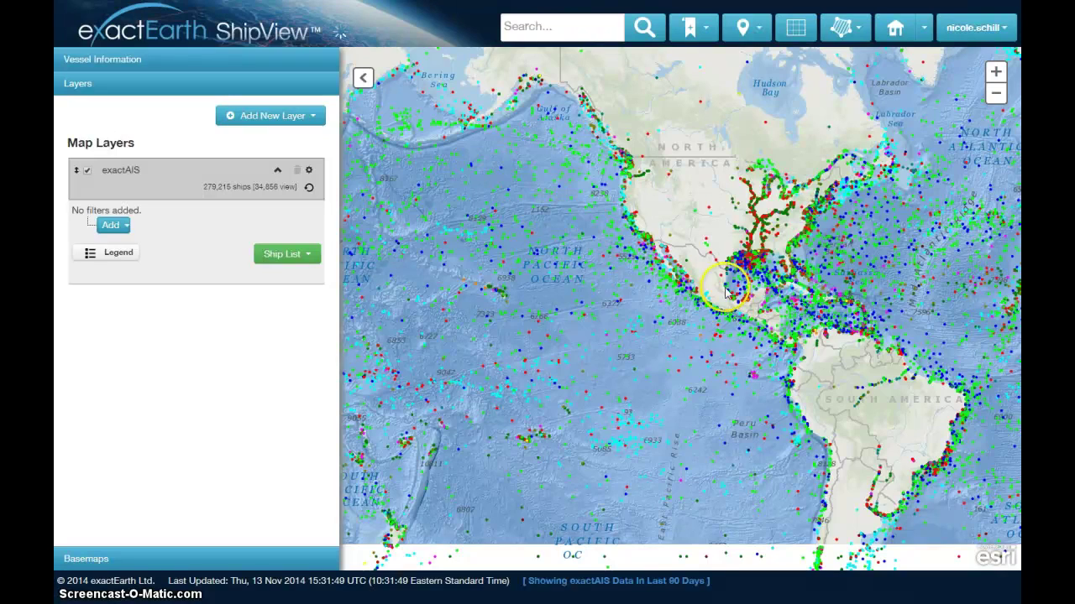
Step: Move the map over to the Atlantic and return to the saved North Pacific bookmark
{"action": "left_click_drag", "start_coordinate": [900, 216], "coordinate": [533, 211]}
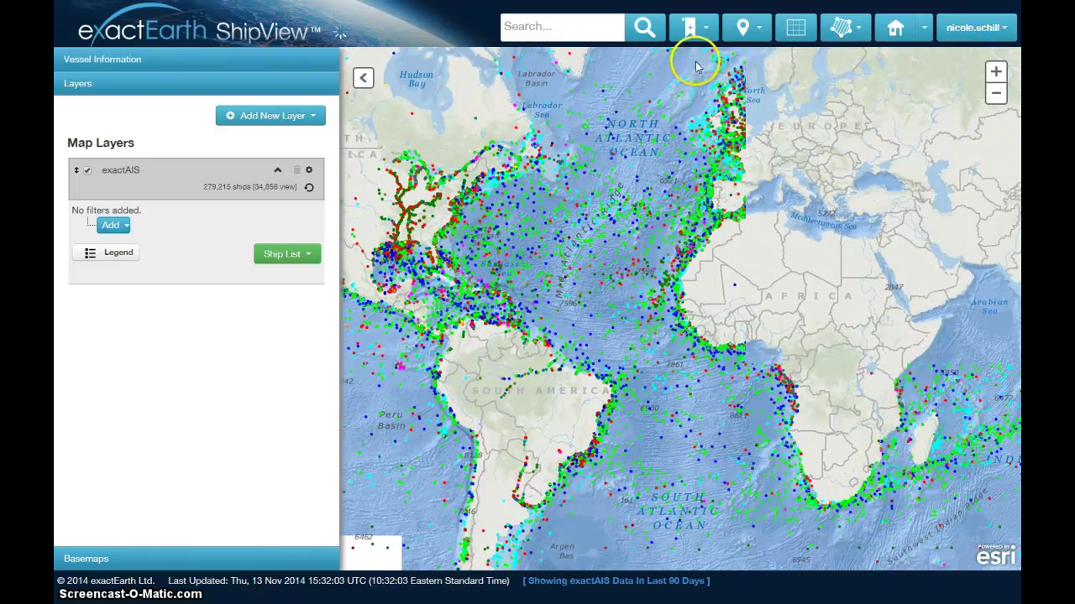
{"action": "left_click", "coordinate": [699, 33]}
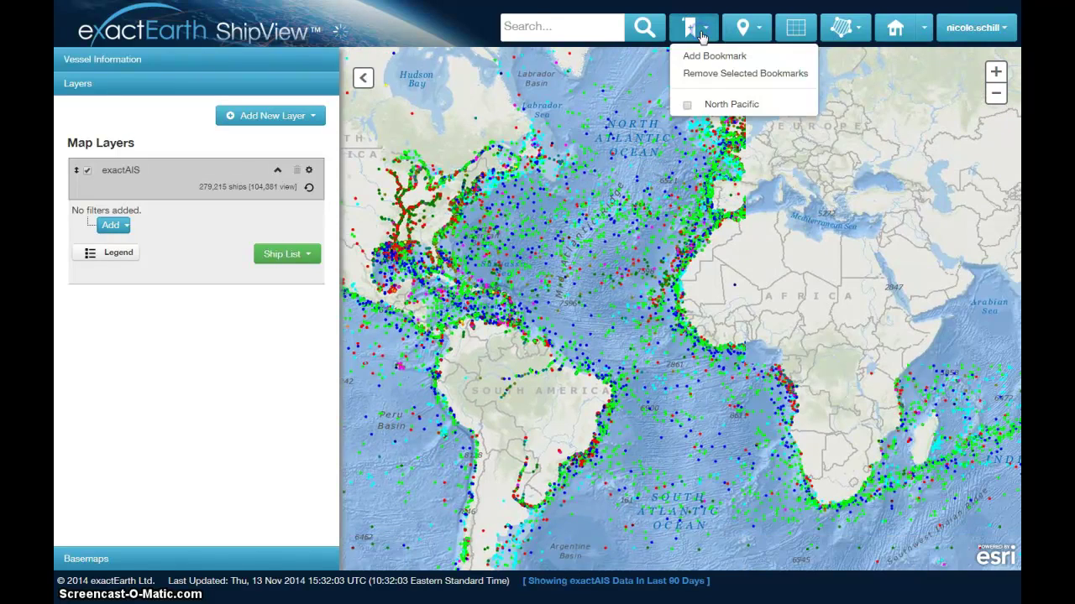
{"action": "left_click", "coordinate": [729, 104]}
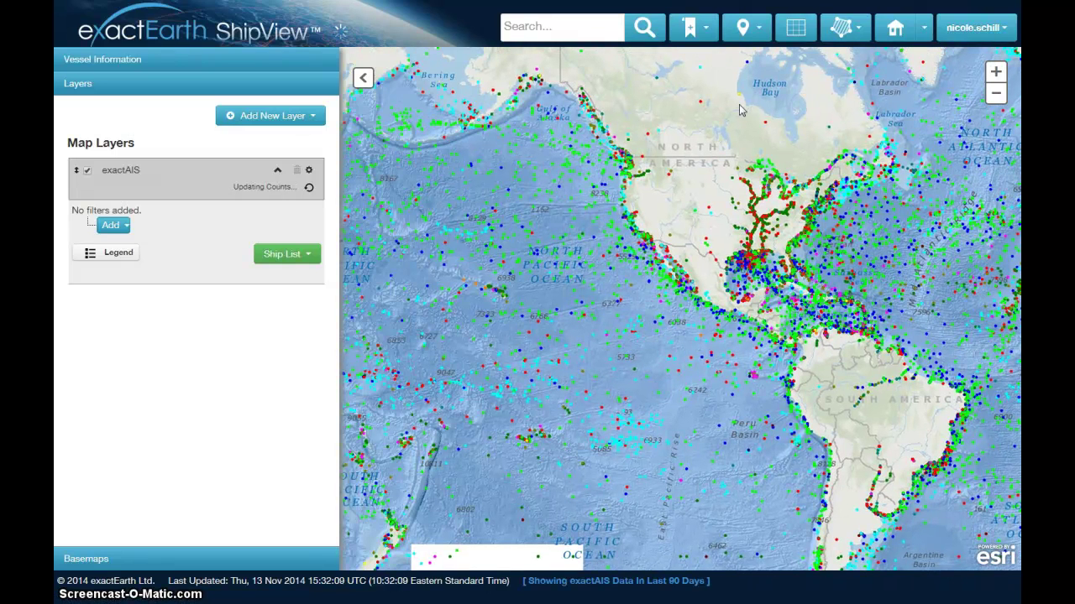
Step: Go to the Java Sea using the list of predefined locations
{"action": "left_click", "coordinate": [757, 40]}
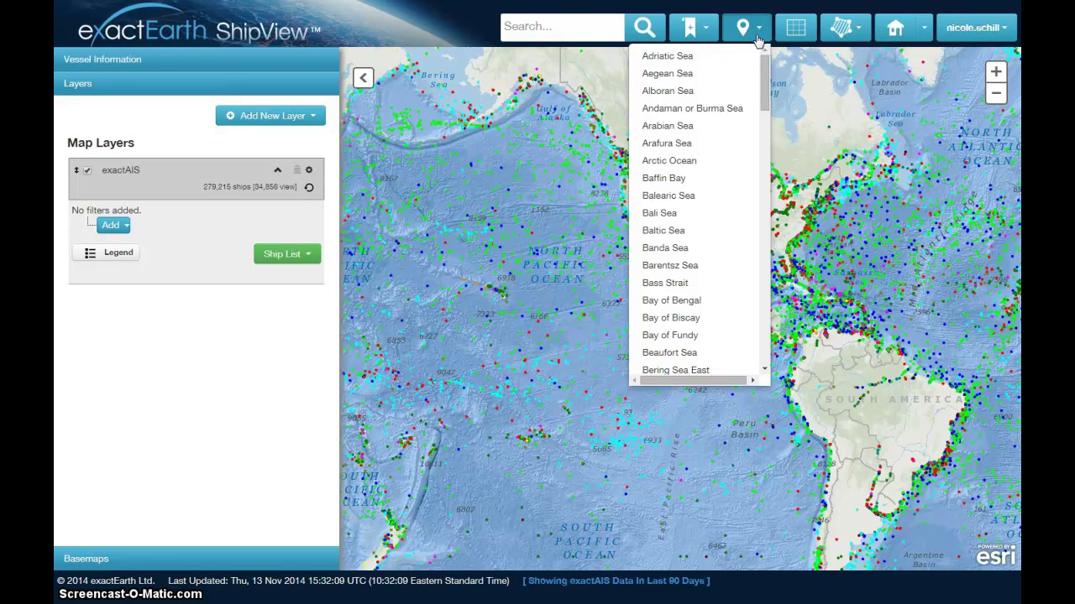
{"action": "left_click_drag", "start_coordinate": [765, 112], "coordinate": [763, 239]}
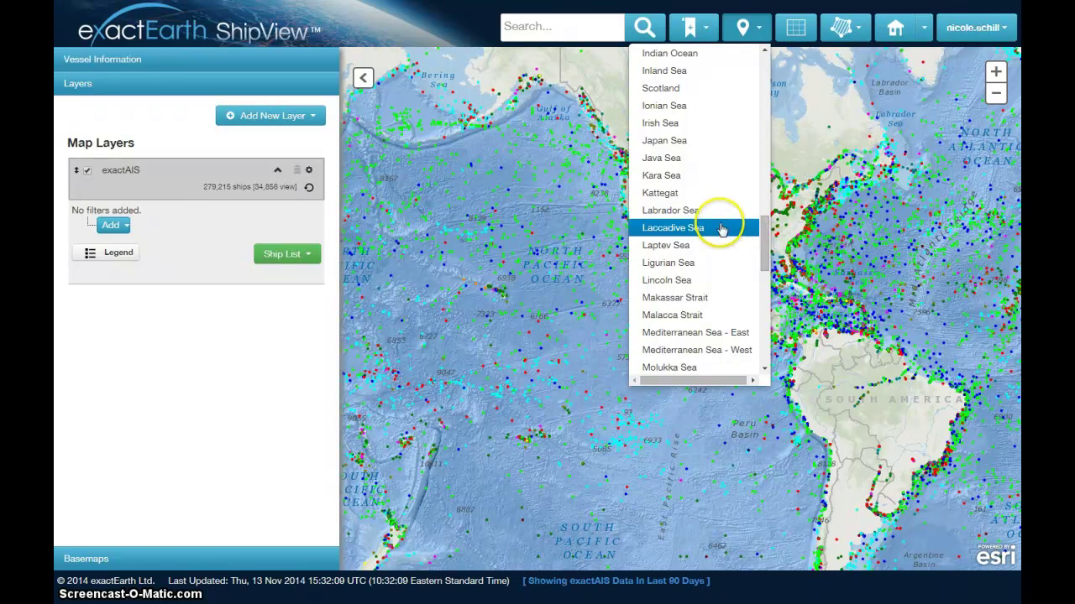
{"action": "left_click", "coordinate": [684, 160]}
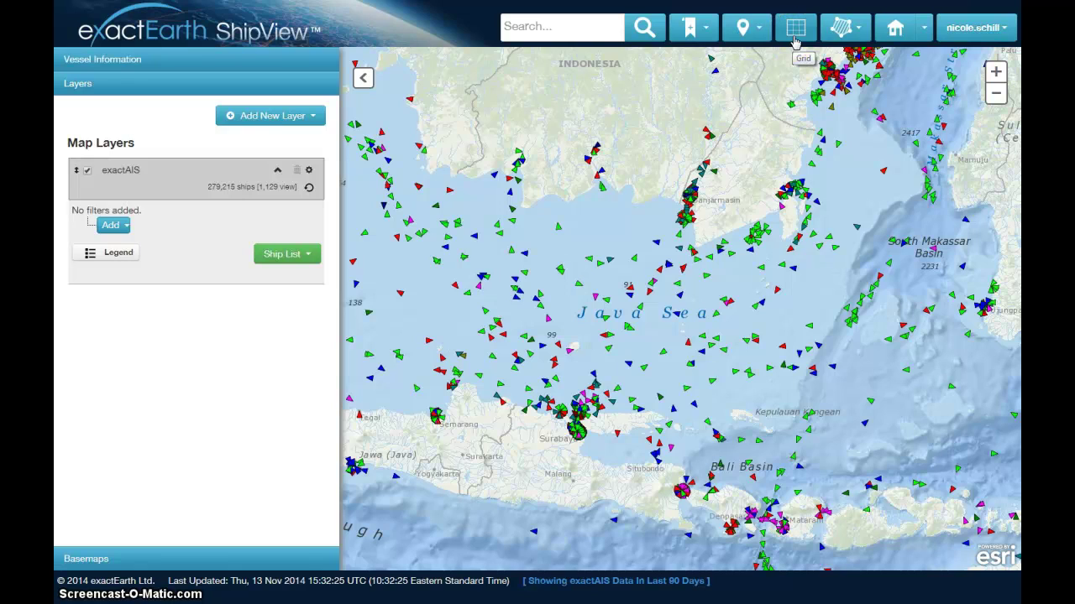
Step: Look at the area search options and return the map to its home view
{"action": "left_click", "coordinate": [857, 31]}
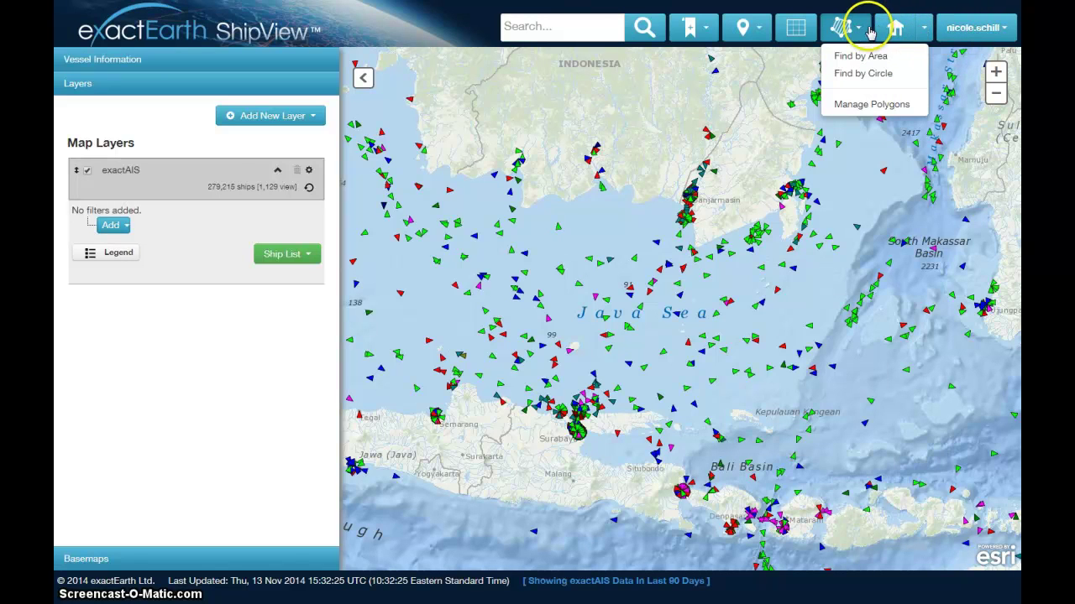
{"action": "left_click", "coordinate": [896, 30]}
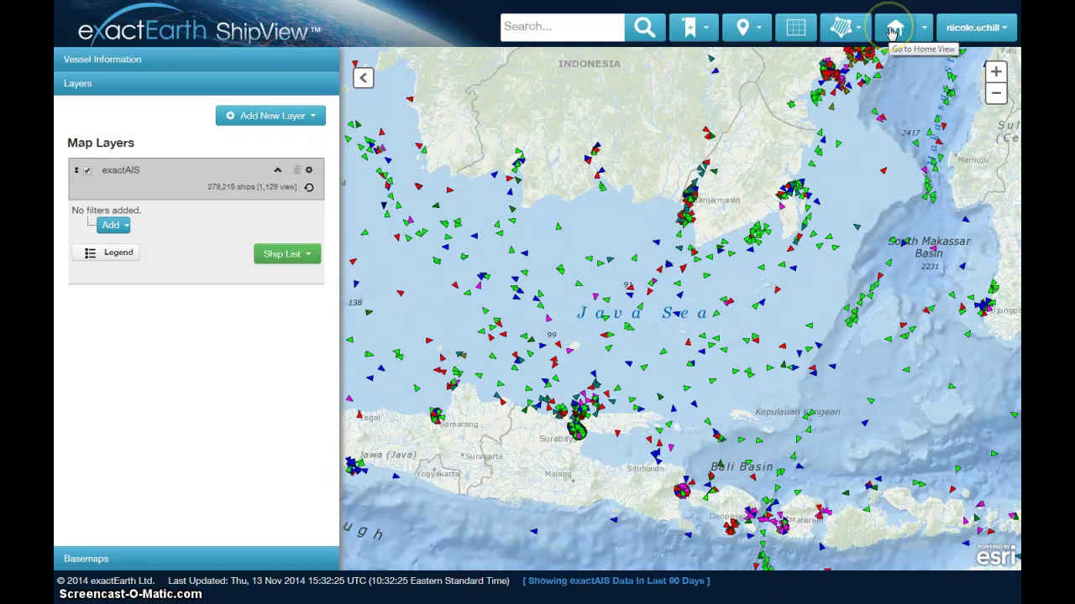
{"action": "left_click", "coordinate": [893, 31]}
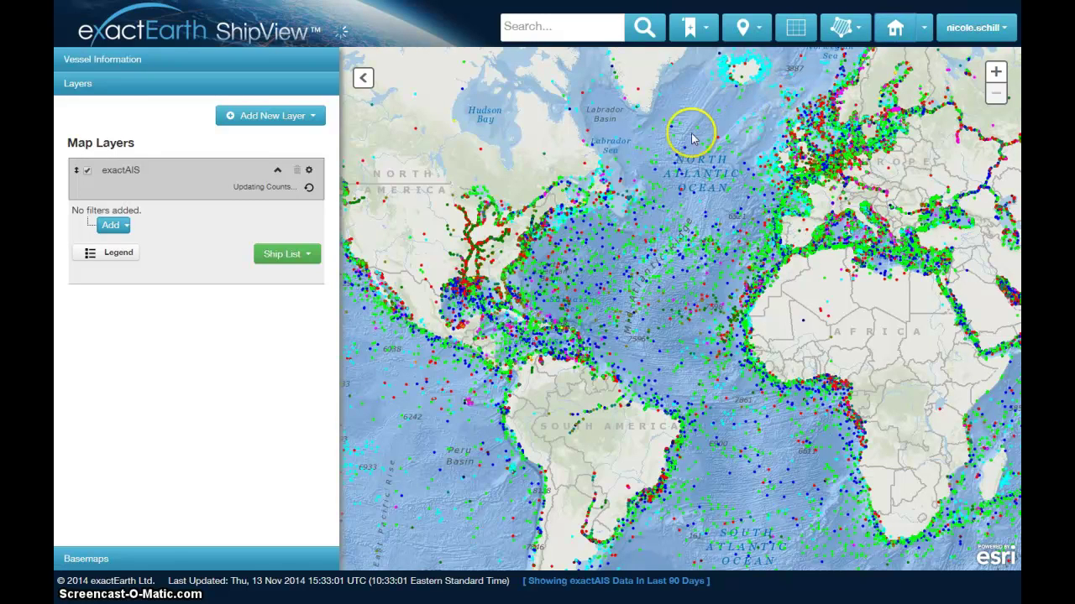
Step: Set the home view to the present map extent covering the North Atlantic and western Europe
{"action": "left_click_drag", "start_coordinate": [647, 130], "coordinate": [769, 242]}
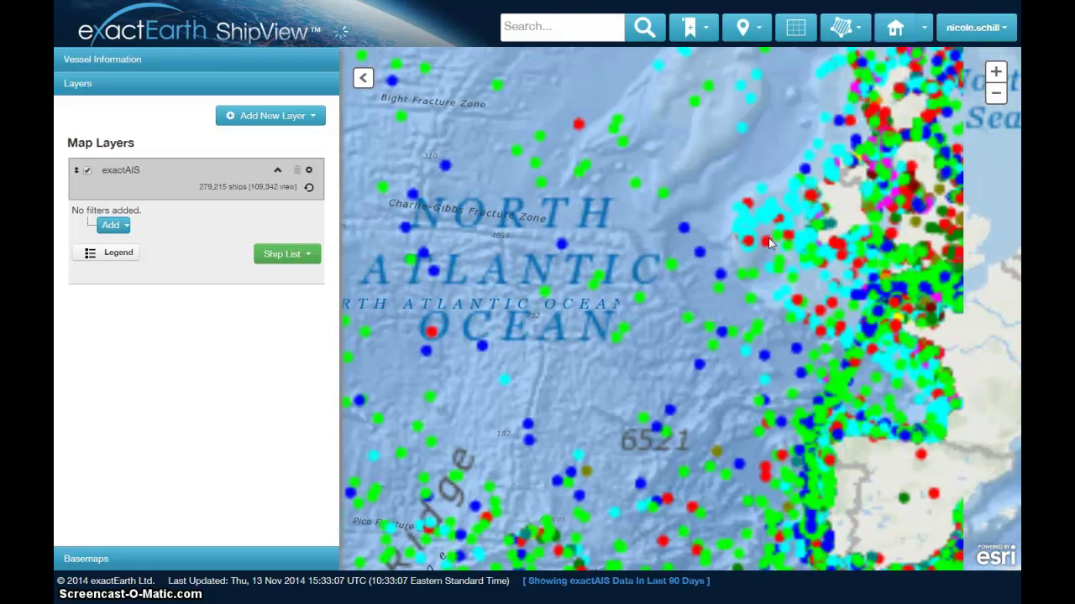
{"action": "left_click", "coordinate": [821, 148]}
{"action": "left_click", "coordinate": [925, 28]}
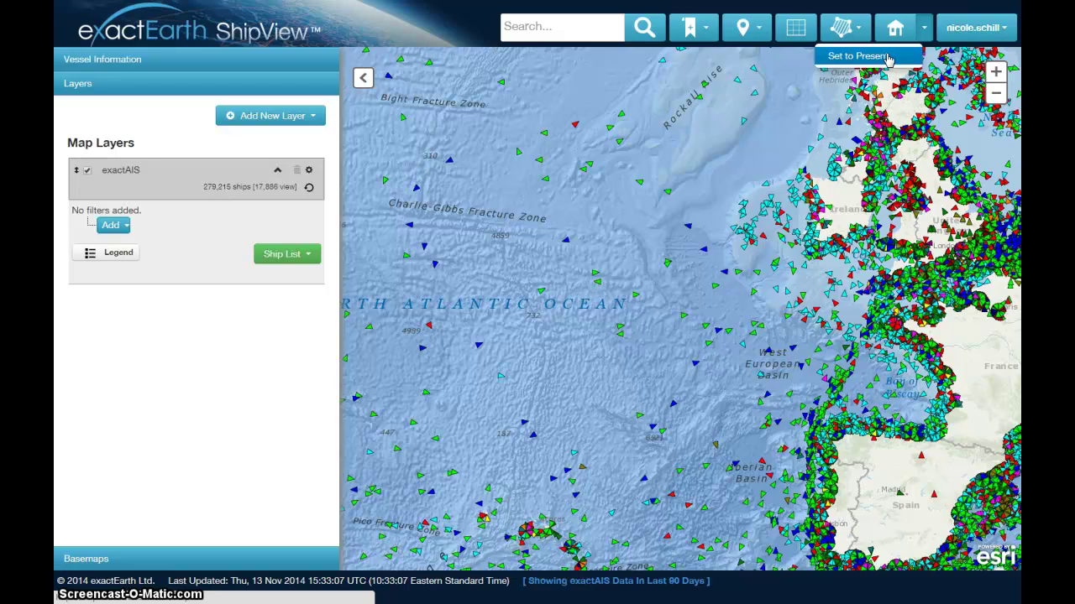
{"action": "left_click", "coordinate": [888, 57]}
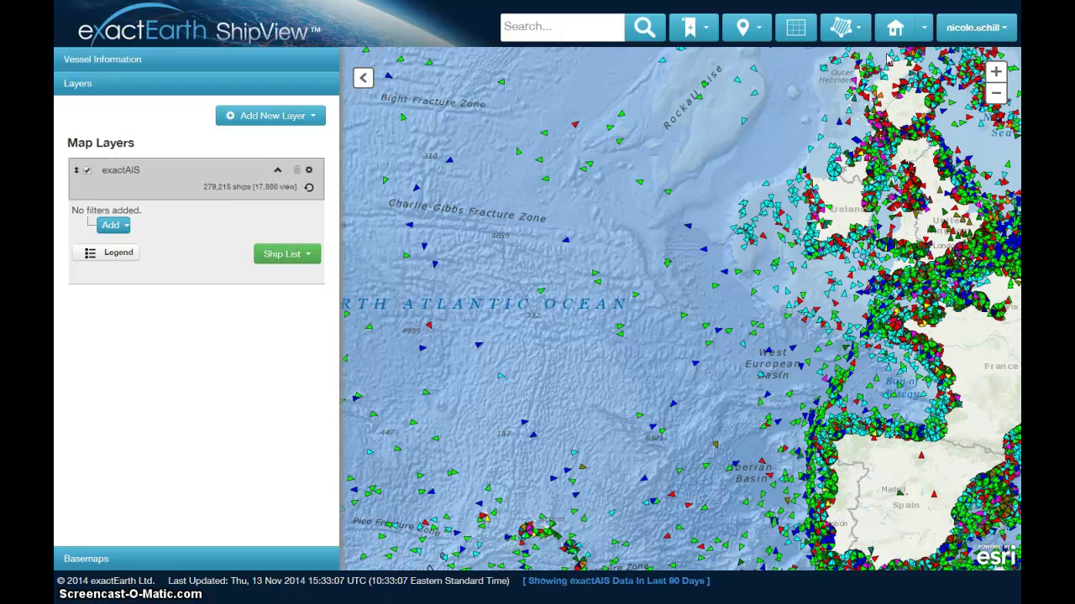
{"action": "left_click", "coordinate": [970, 29]}
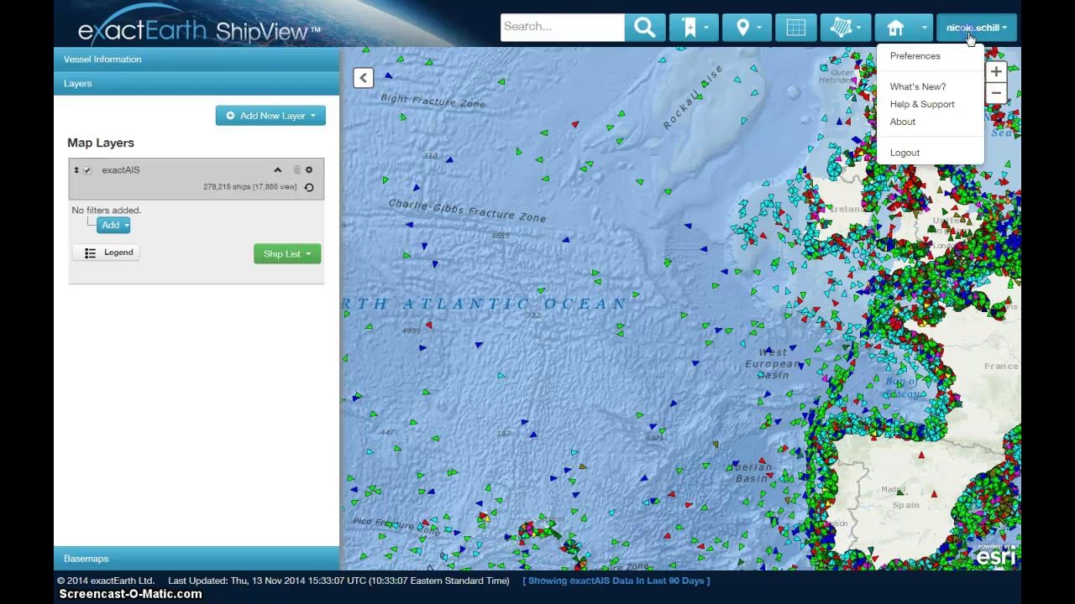
{"action": "left_click", "coordinate": [969, 36]}
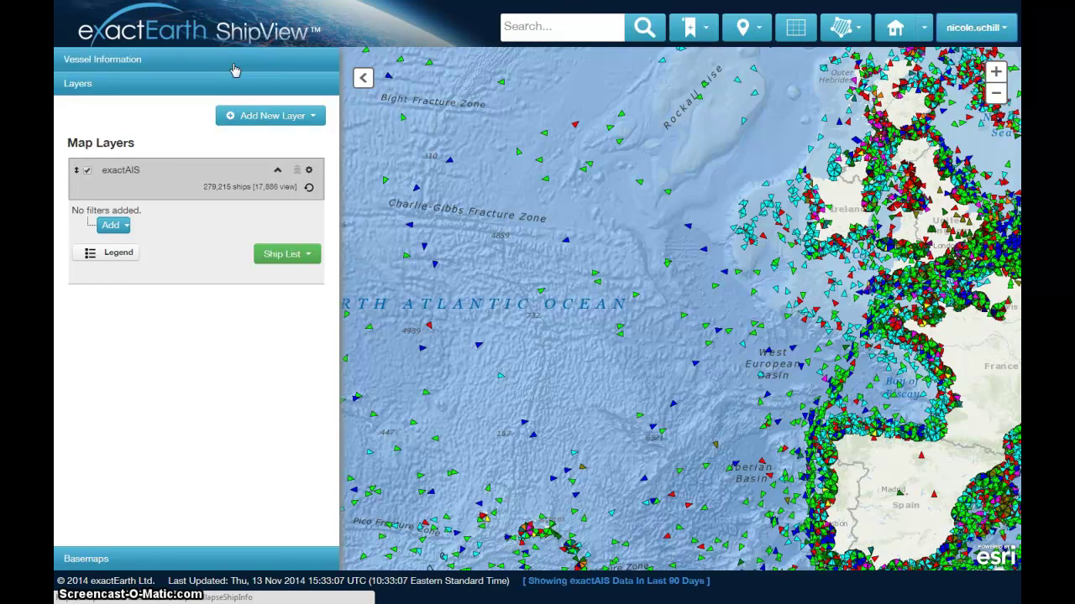
Step: Change the basemap to Light Gray and return to the map layers list
{"action": "left_click", "coordinate": [189, 89]}
{"action": "left_click", "coordinate": [217, 558]}
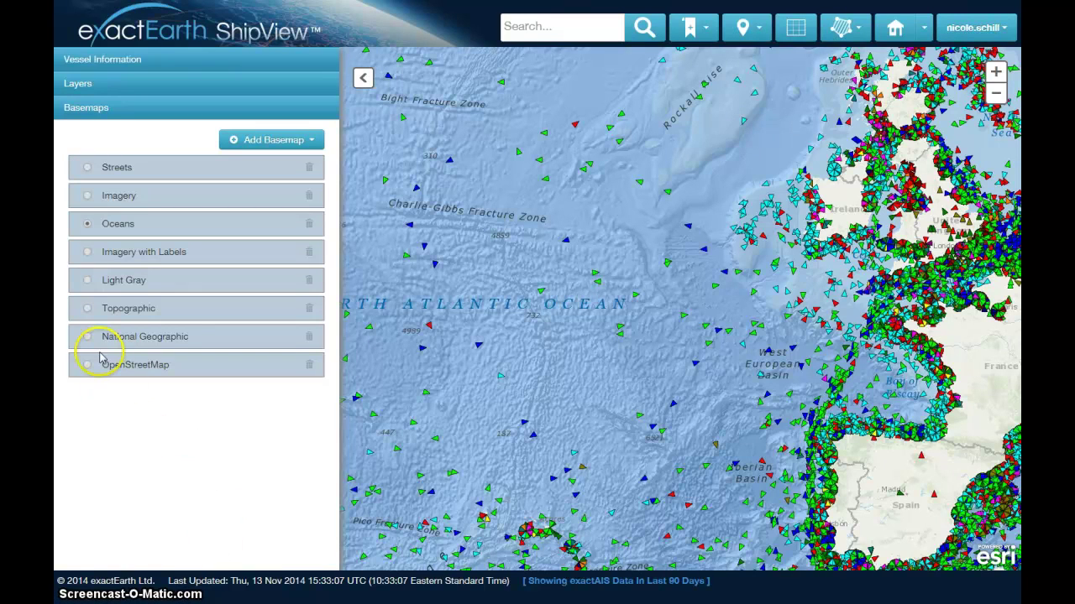
{"action": "left_click", "coordinate": [88, 281]}
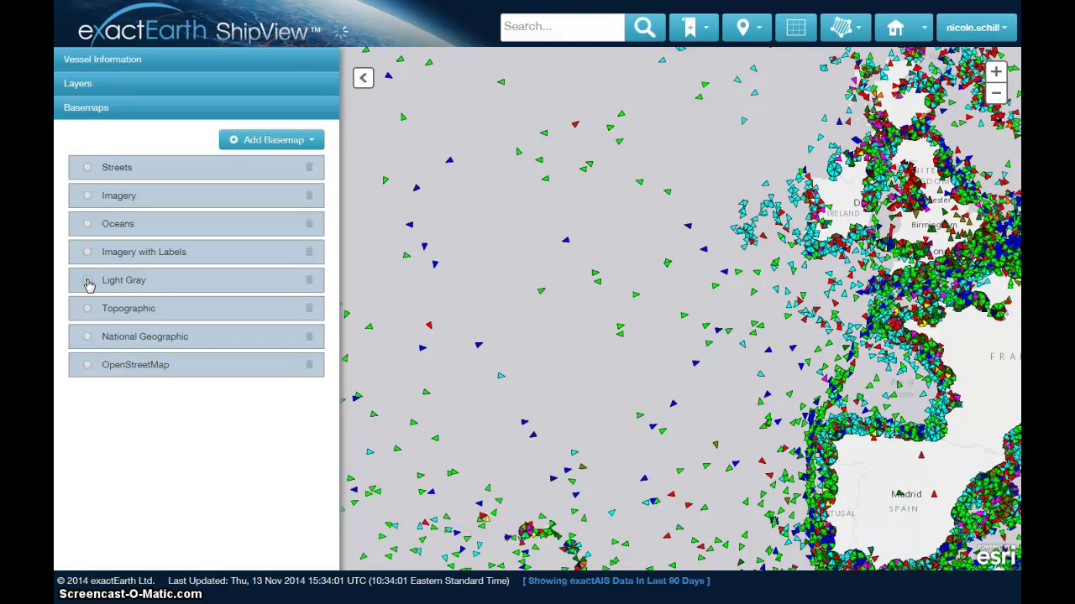
{"action": "left_click", "coordinate": [88, 282]}
{"action": "left_click", "coordinate": [161, 92]}
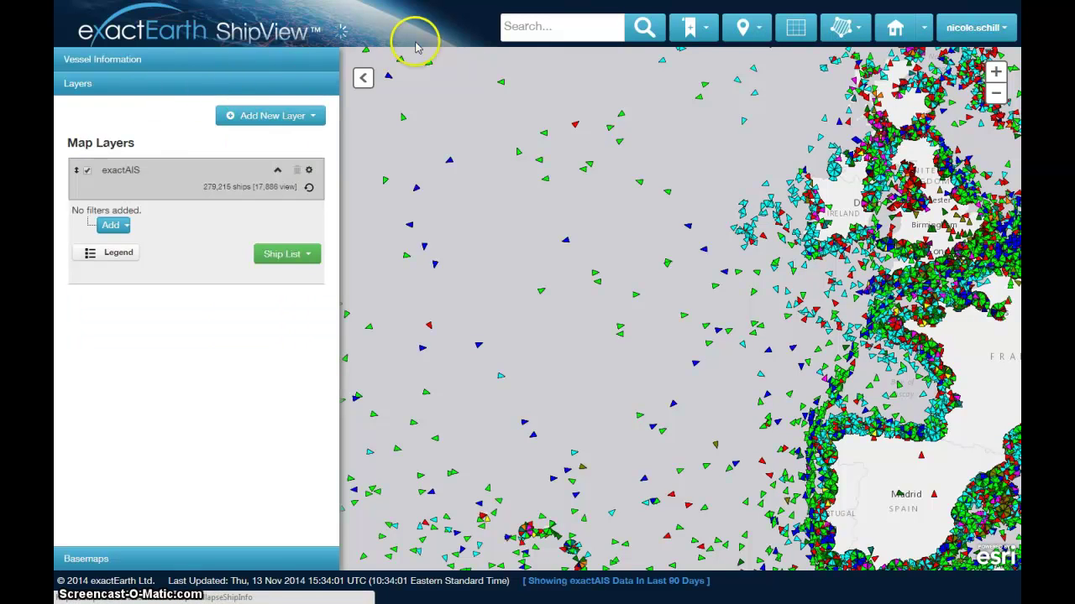
Step: Go to the home view and zoom the map out to its widest extent
{"action": "left_click", "coordinate": [895, 29]}
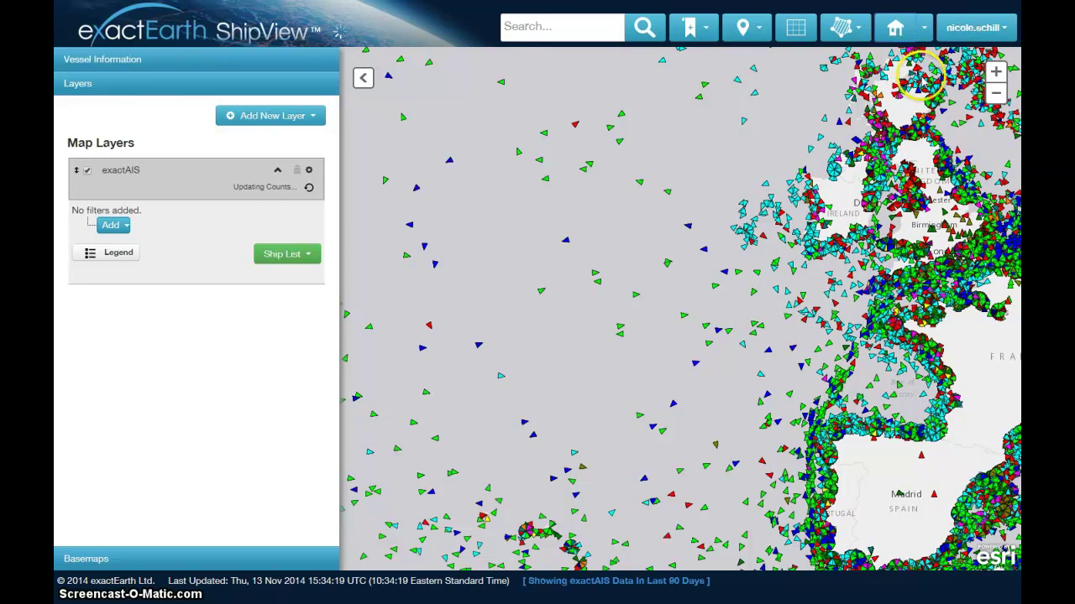
{"action": "left_click", "coordinate": [995, 97]}
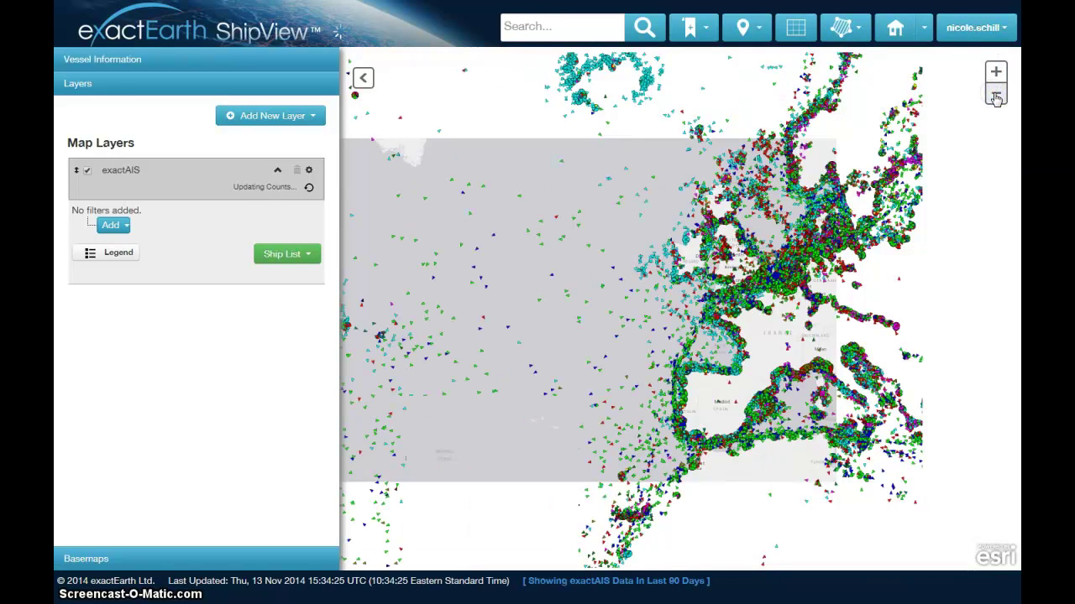
{"action": "left_click", "coordinate": [994, 97]}
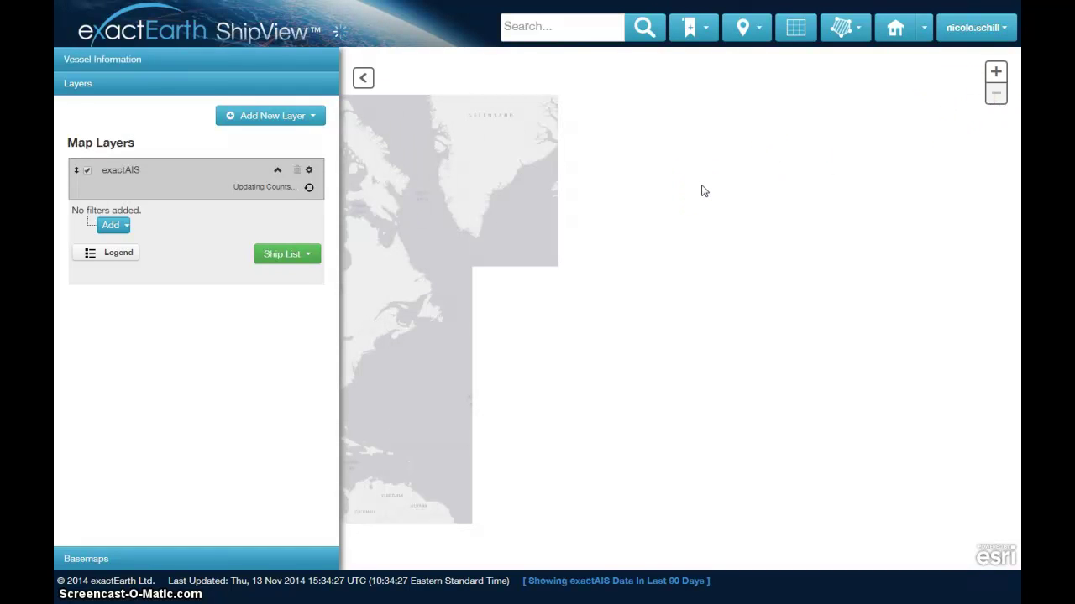
{"action": "left_click", "coordinate": [671, 168]}
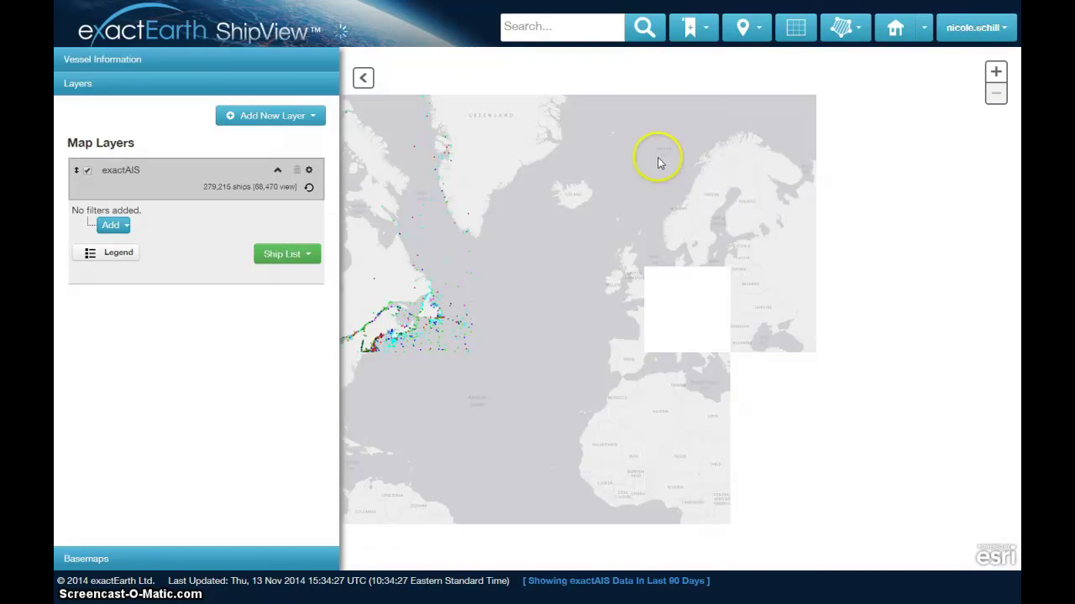
Step: Search for vessels named "carnival" and view the photo of CARNIVAL PARADISE from the search results
{"action": "left_click", "coordinate": [551, 29]}
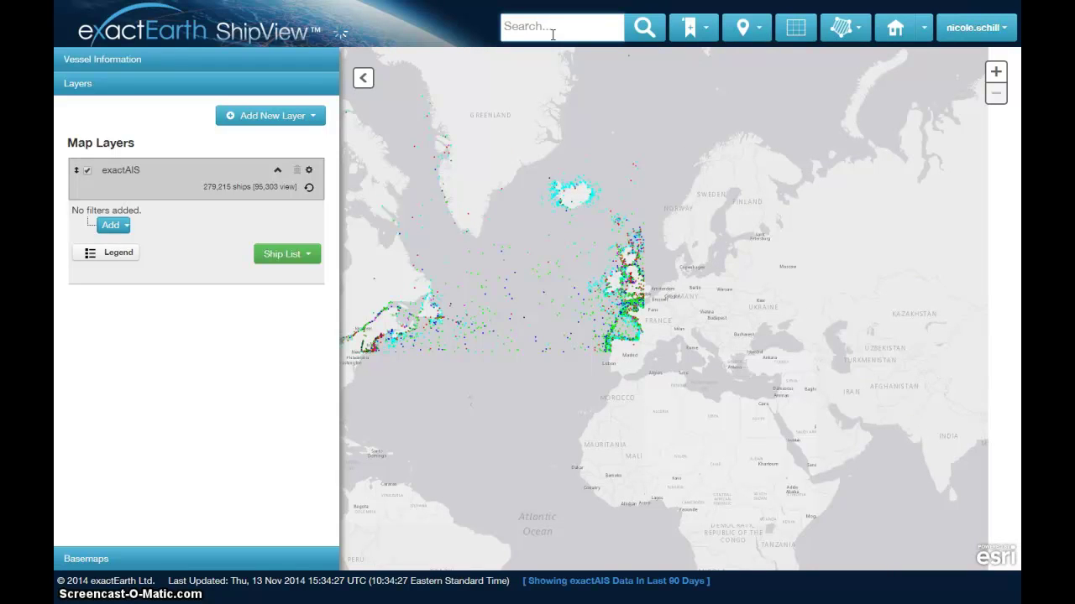
{"action": "type", "text": "carnival"}
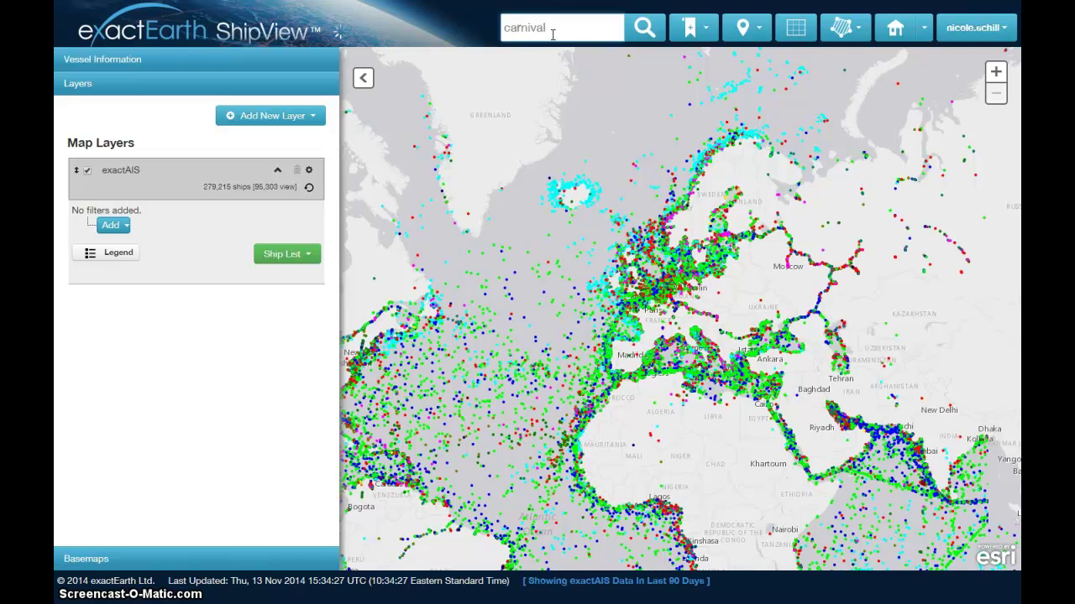
{"action": "key", "text": "Return"}
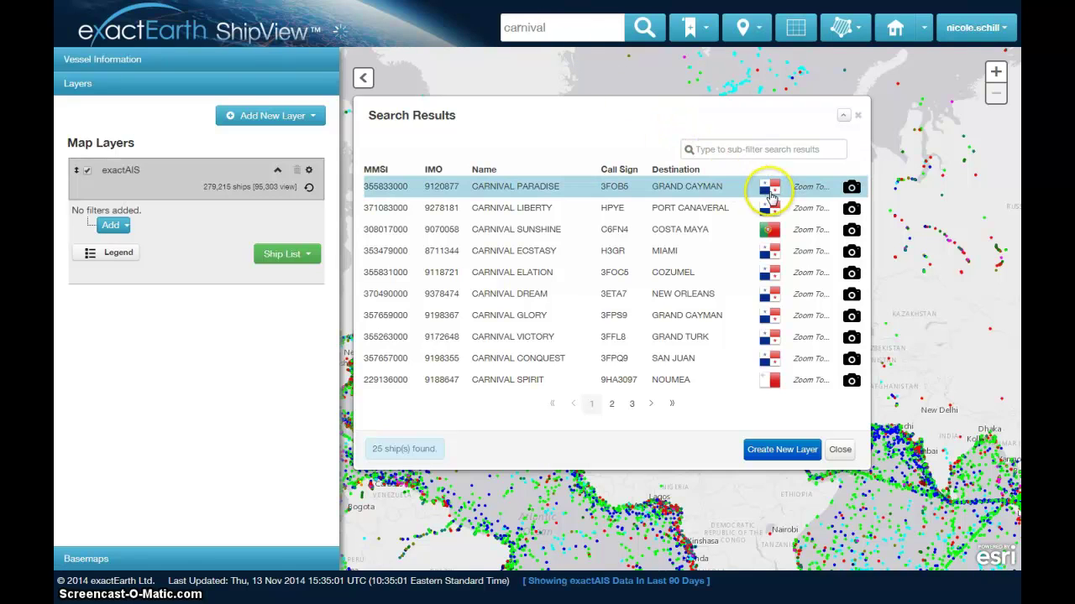
{"action": "left_click", "coordinate": [850, 192]}
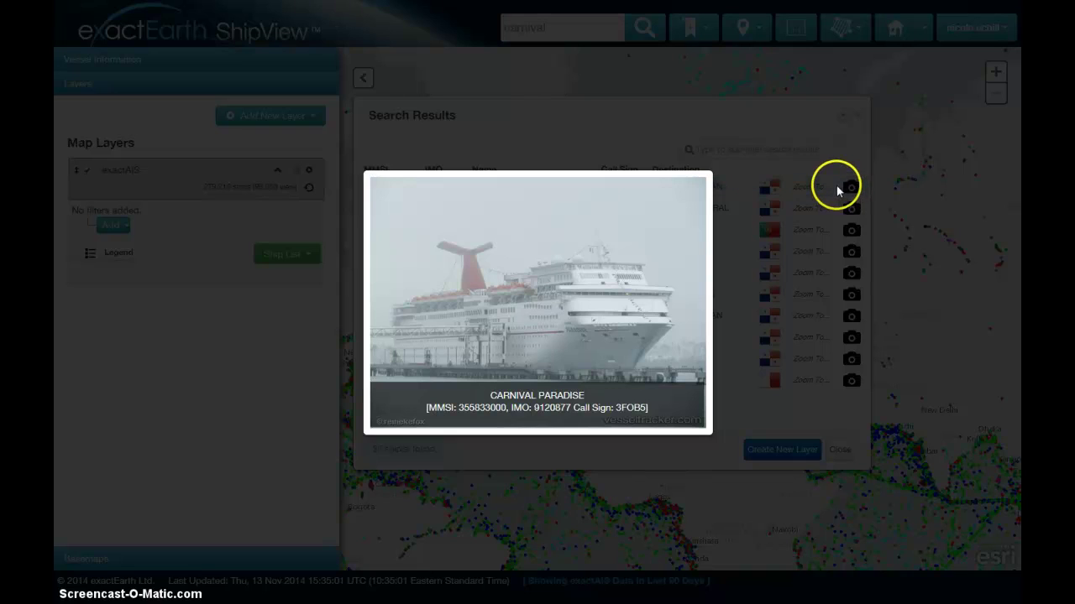
{"action": "left_click", "coordinate": [833, 188]}
Step: Zoom to CARNIVAL PARADISE on the map and enlarge the ship image in its vessel information
{"action": "left_click", "coordinate": [823, 188]}
{"action": "left_click", "coordinate": [761, 192]}
{"action": "left_click", "coordinate": [744, 189]}
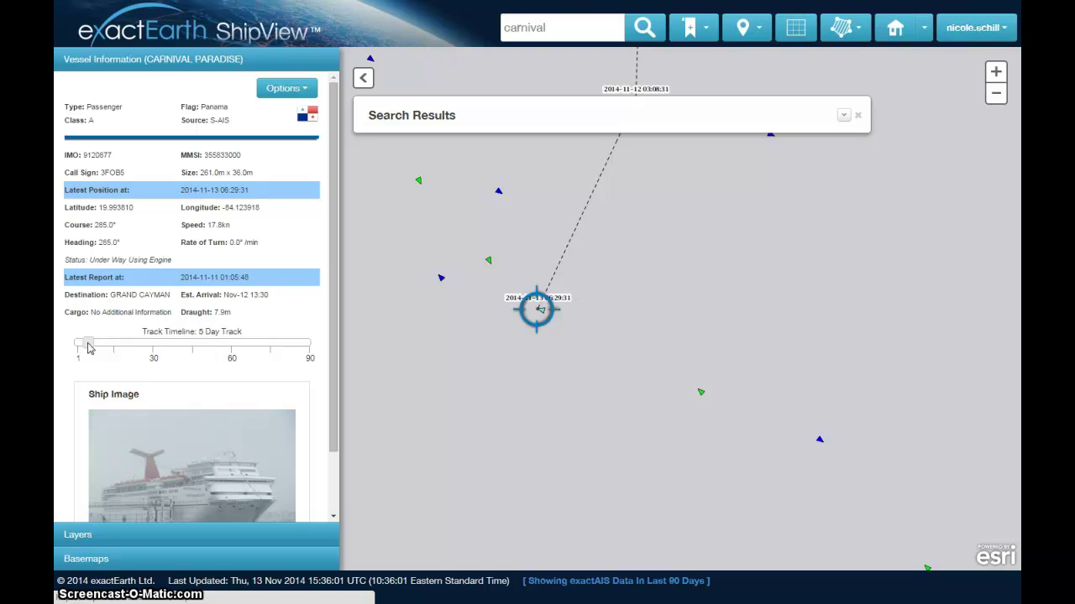
{"action": "left_click", "coordinate": [195, 468]}
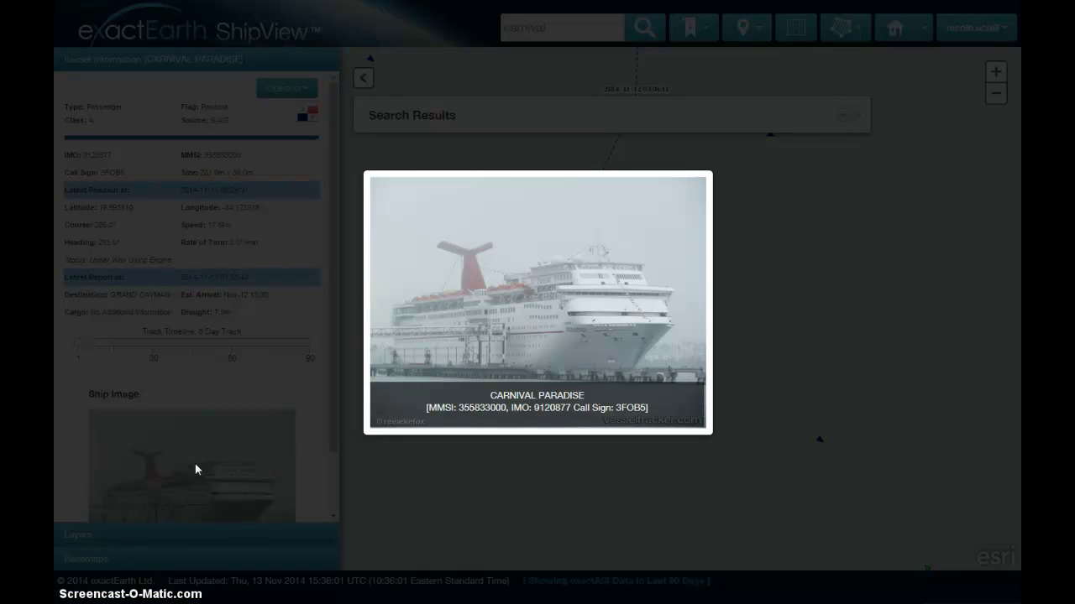
Step: Dismiss the enlarged ship image and the search results, and return the map to the home view
{"action": "left_click", "coordinate": [202, 378]}
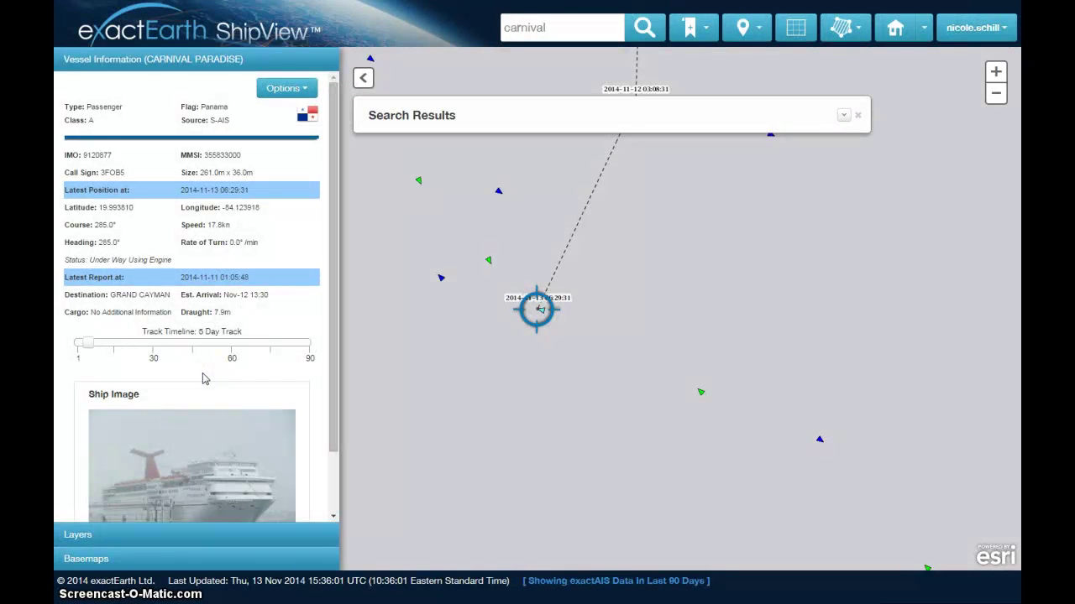
{"action": "left_click", "coordinate": [864, 115]}
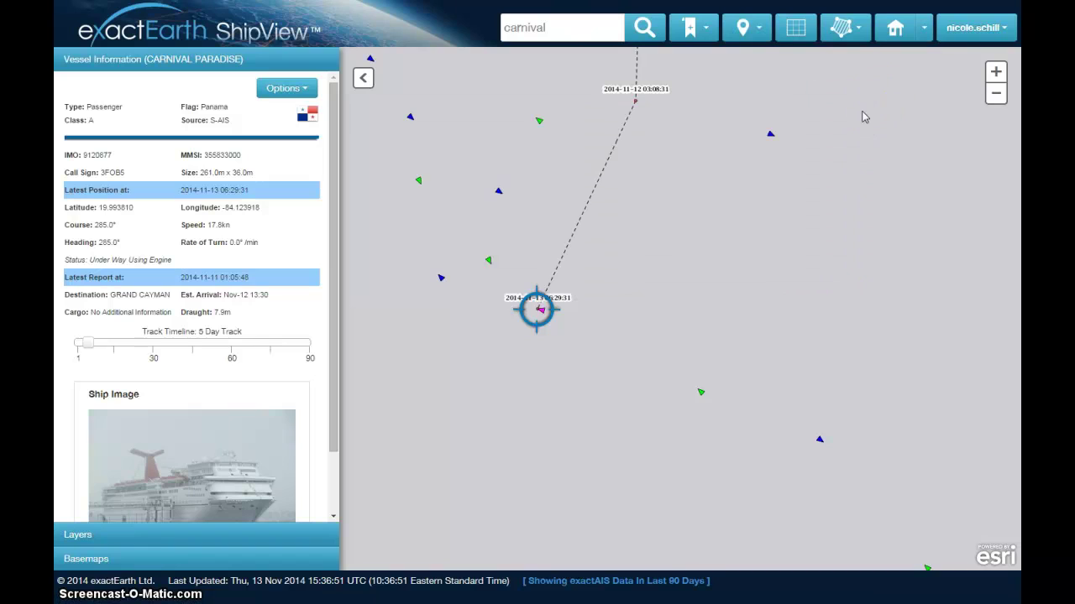
{"action": "left_click", "coordinate": [888, 40]}
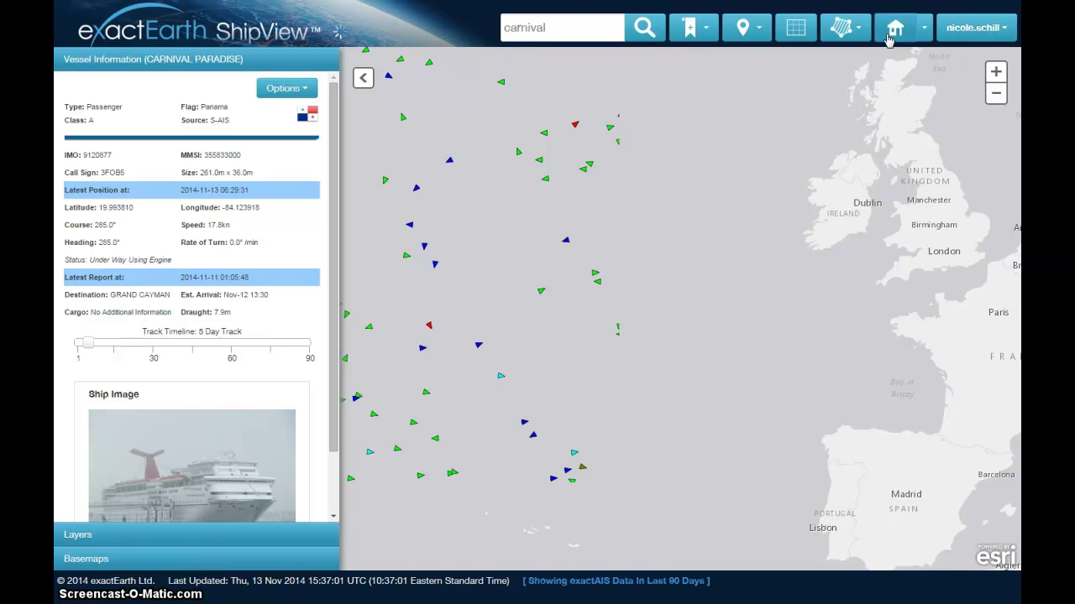
Step: Find ships by a circle drawn over the open North Atlantic west of Portugal and show page 5 of the results
{"action": "left_click", "coordinate": [862, 34]}
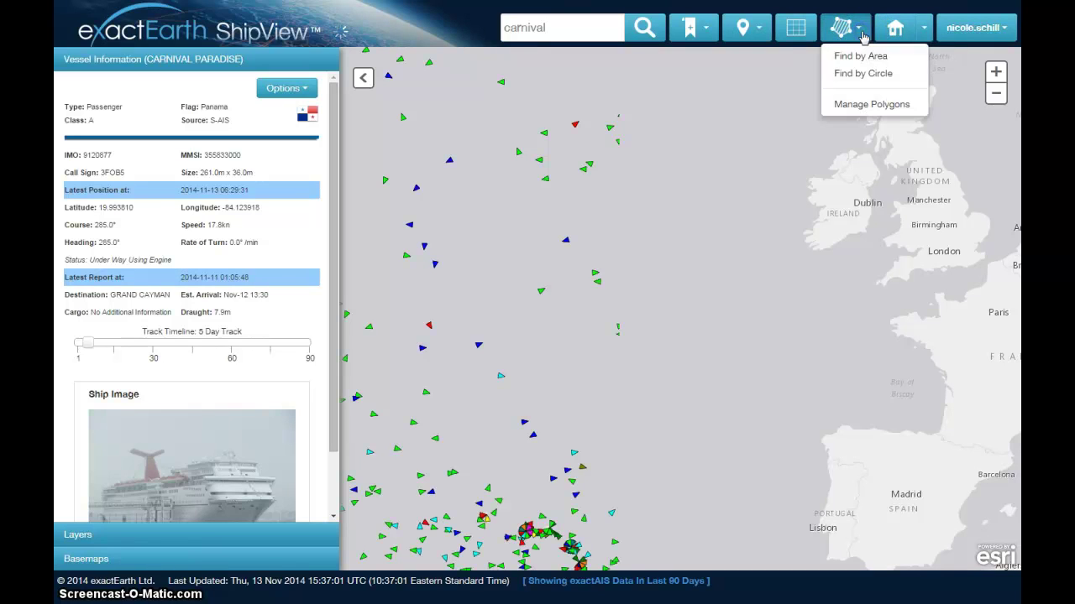
{"action": "left_click", "coordinate": [869, 74]}
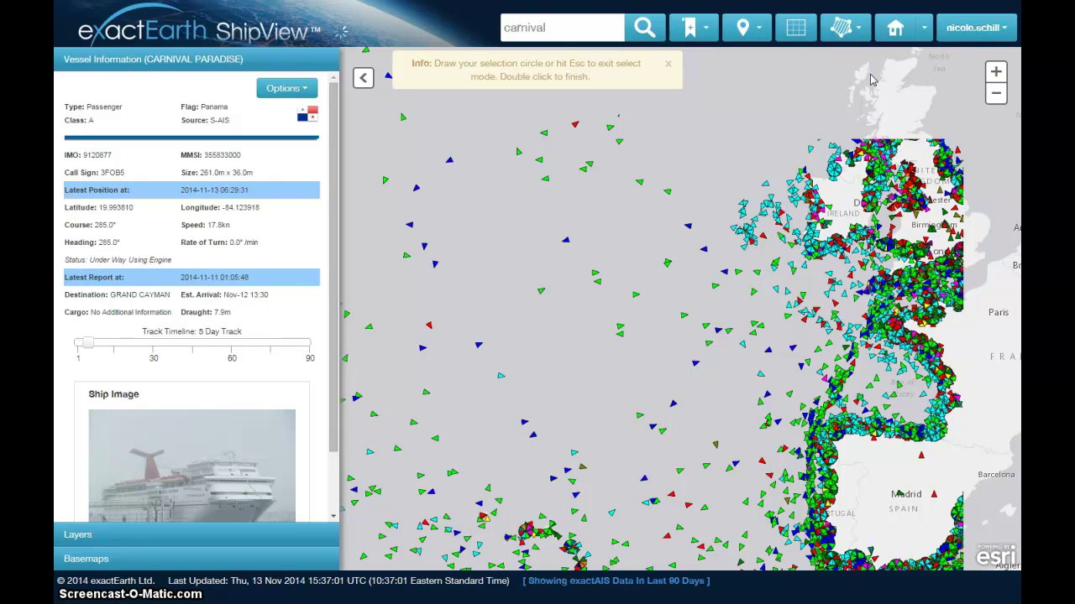
{"action": "left_click", "coordinate": [494, 328]}
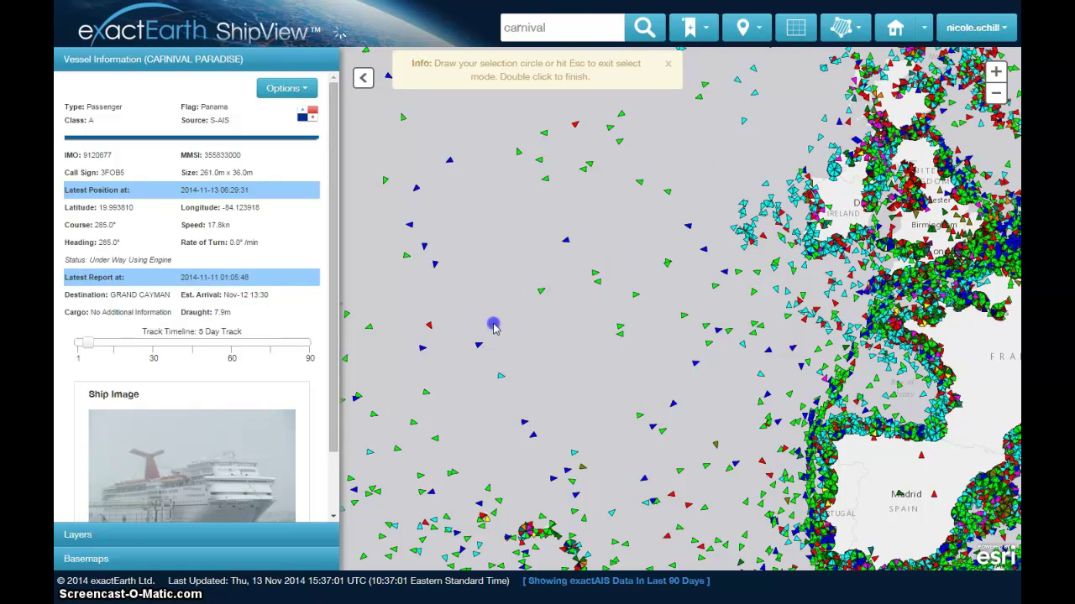
{"action": "left_click_drag", "start_coordinate": [494, 327], "coordinate": [683, 461]}
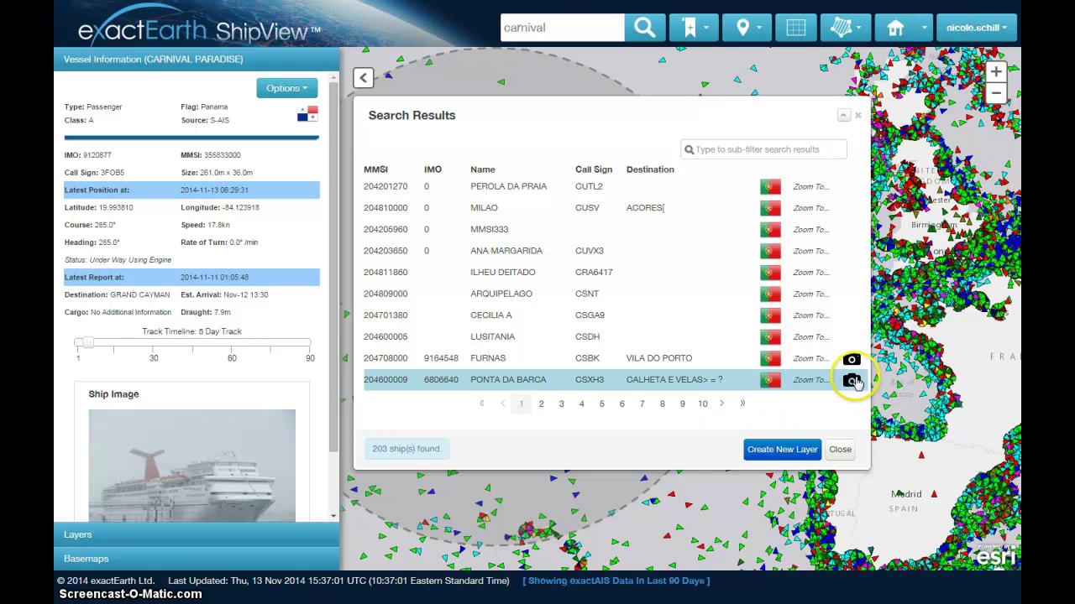
{"action": "left_click", "coordinate": [601, 405]}
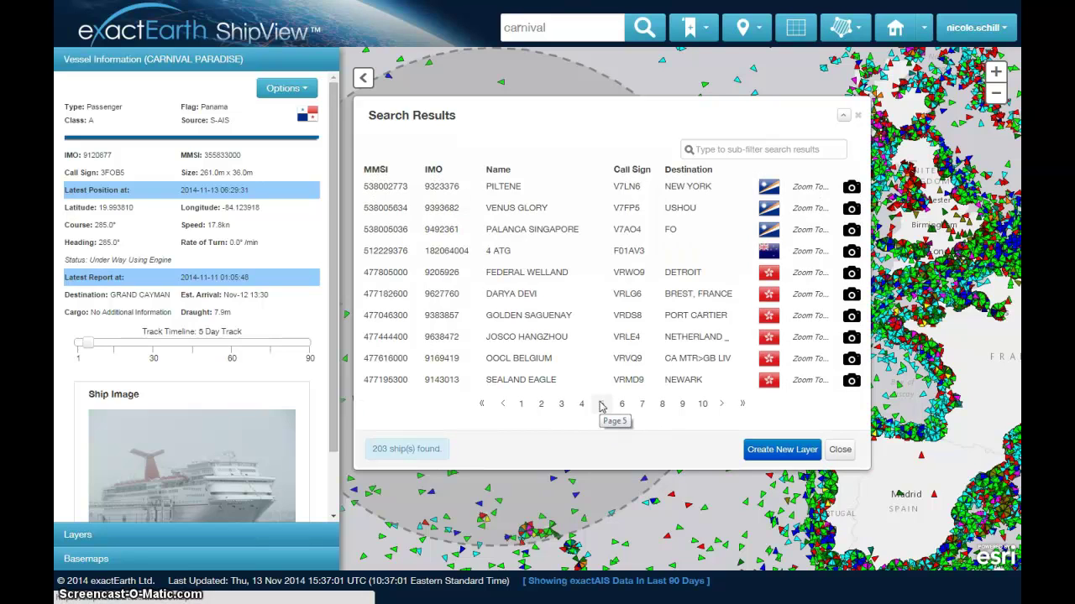
{"action": "left_click", "coordinate": [605, 407]}
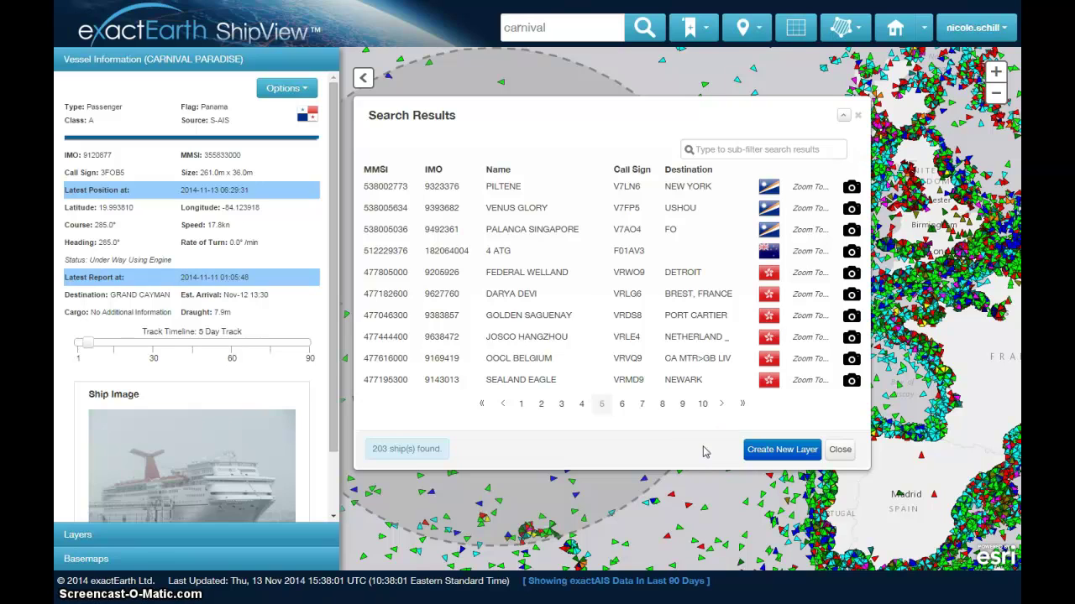
Step: Create a layer from the circle search results with Vessel By Speed Grouped Style, named "Circle in North At"
{"action": "left_click", "coordinate": [758, 458]}
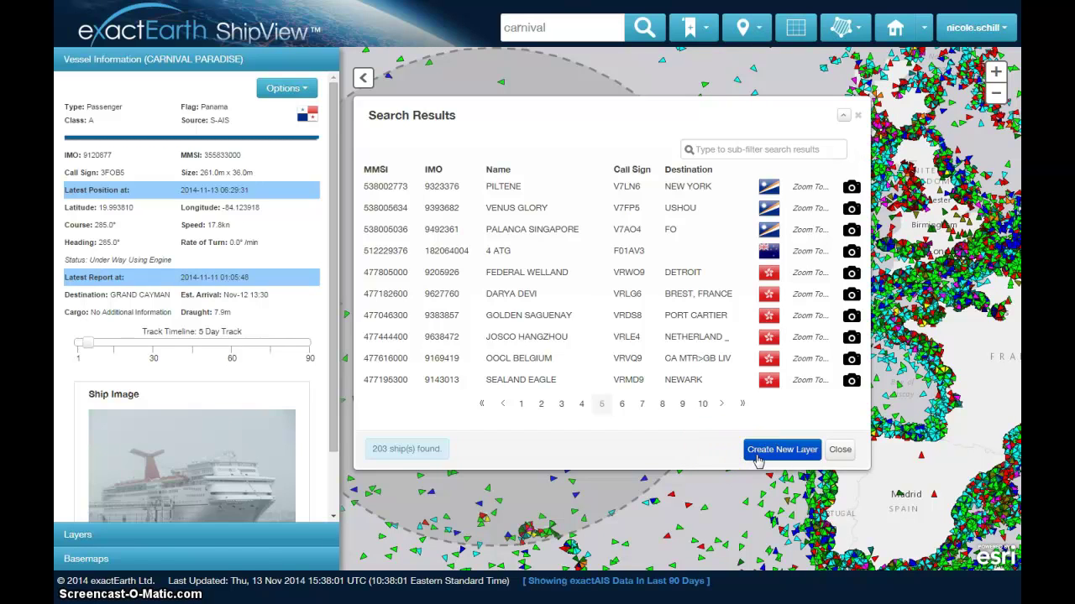
{"action": "left_click", "coordinate": [758, 459]}
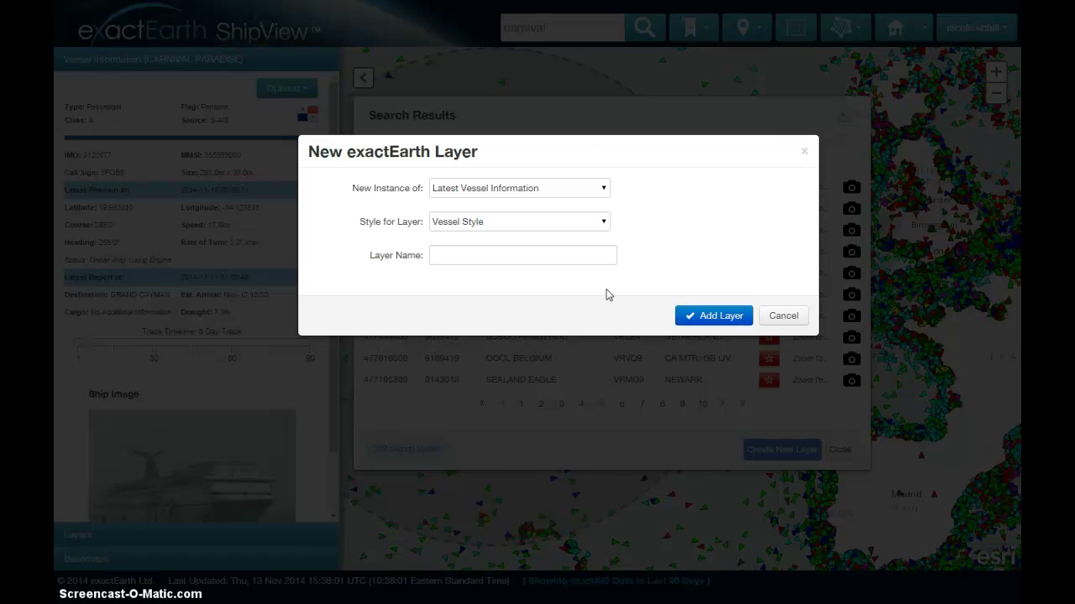
{"action": "left_click", "coordinate": [603, 222]}
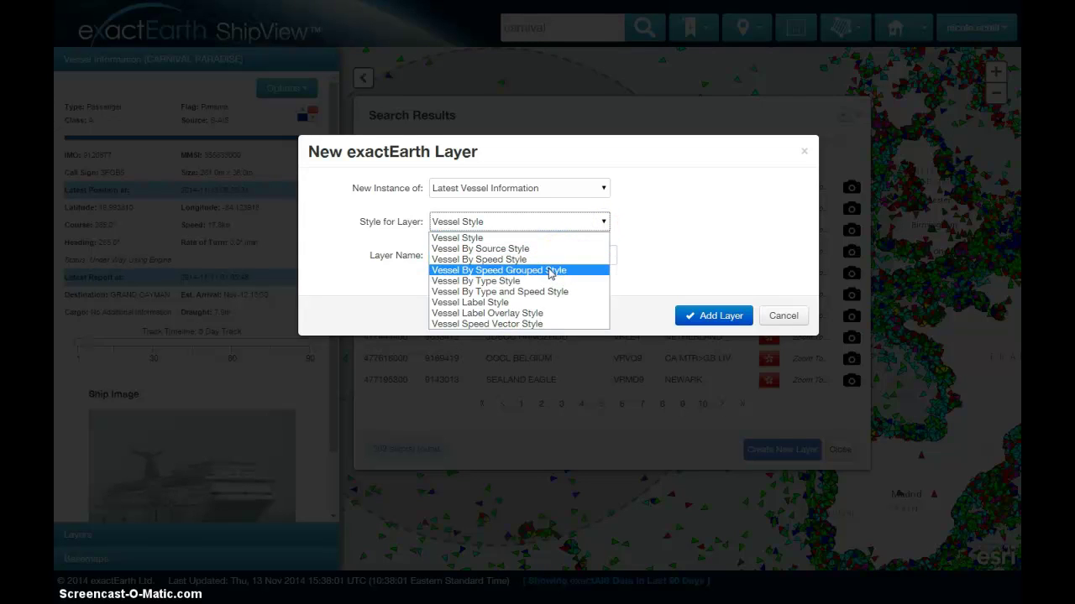
{"action": "left_click", "coordinate": [551, 274]}
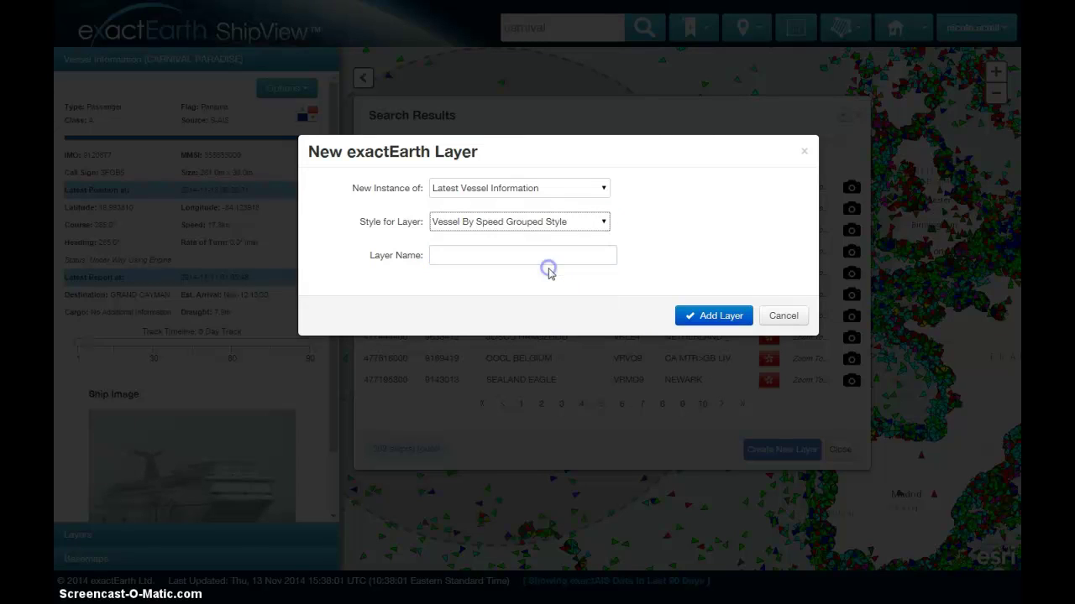
{"action": "left_click", "coordinate": [524, 257]}
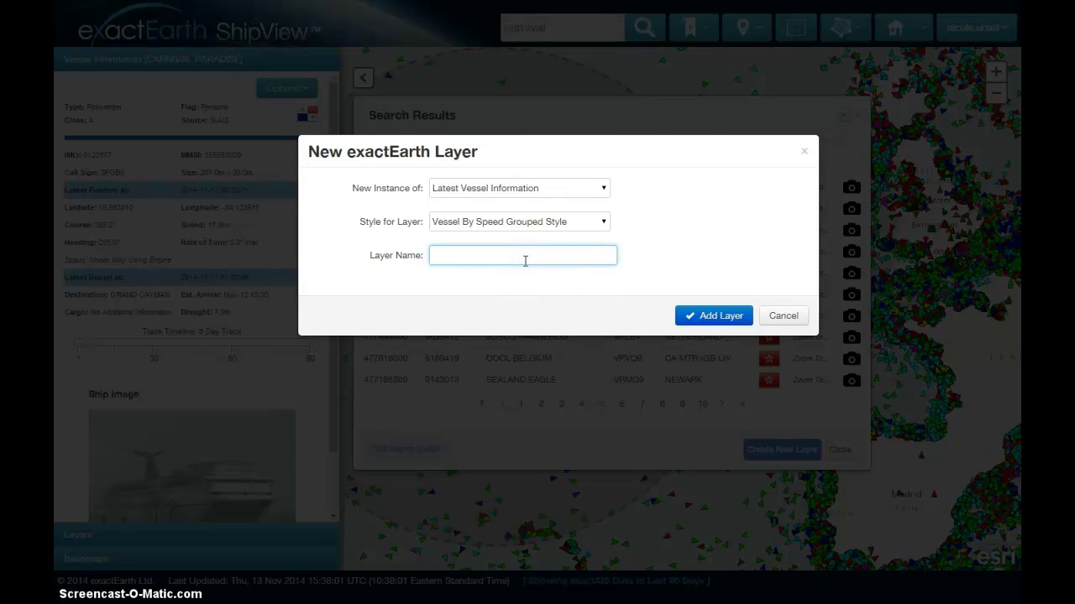
{"action": "type", "text": "Circle in North At"}
{"action": "left_click", "coordinate": [528, 260]}
{"action": "left_click", "coordinate": [712, 316]}
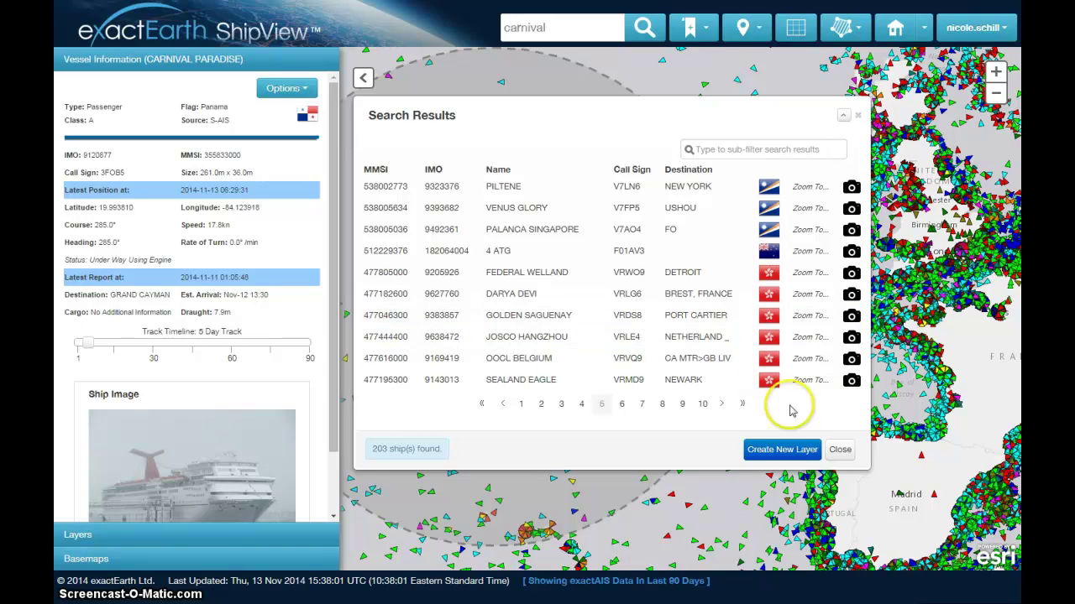
Step: Close the search results and expand the filters of the "Circle in North At" layer in the map layers list
{"action": "left_click", "coordinate": [837, 450]}
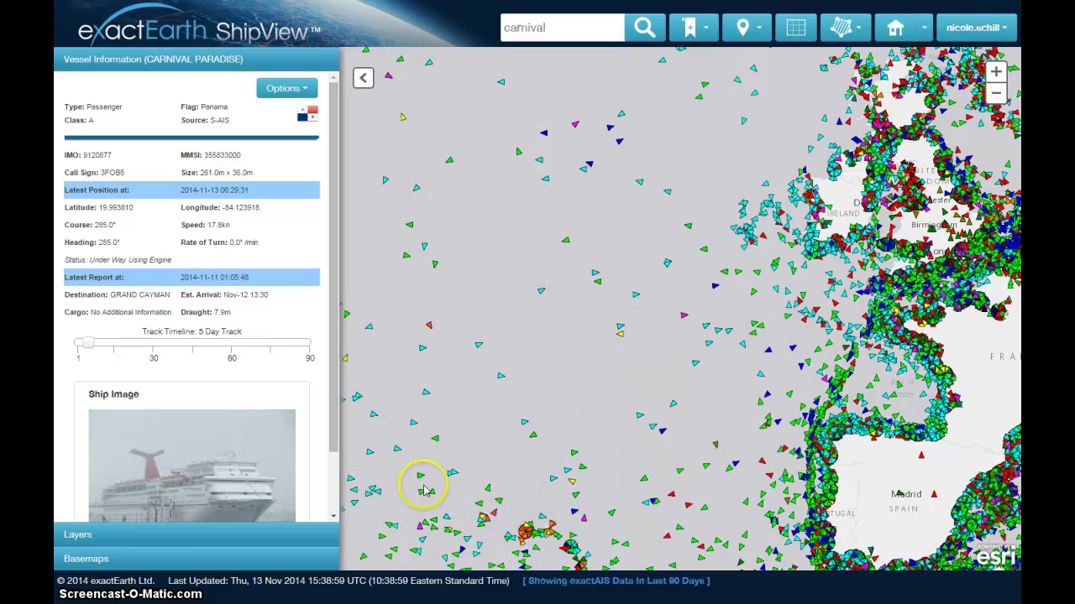
{"action": "left_click", "coordinate": [319, 539]}
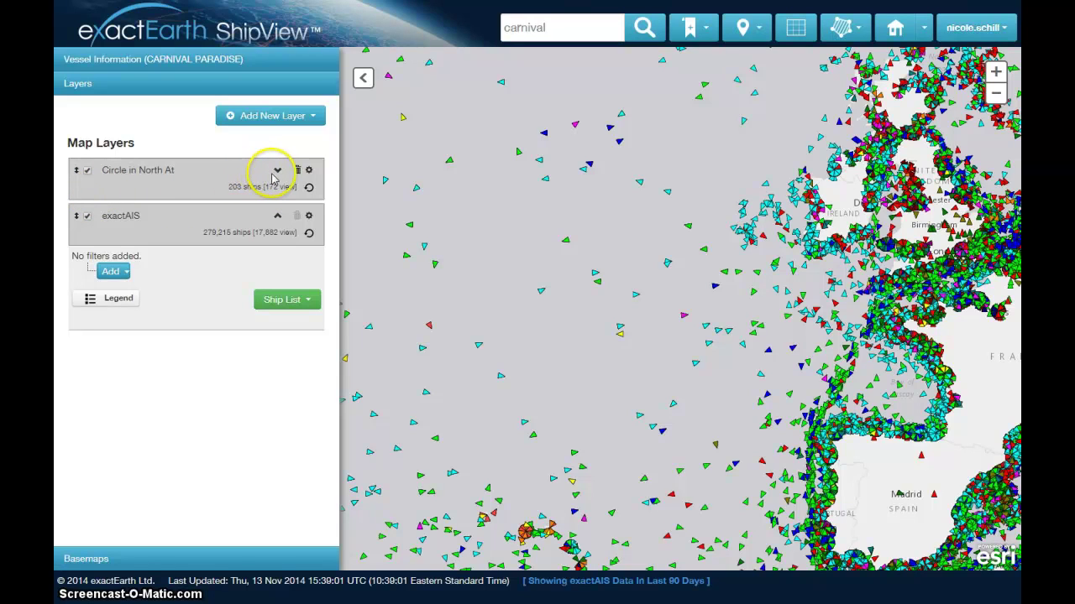
{"action": "left_click", "coordinate": [277, 172]}
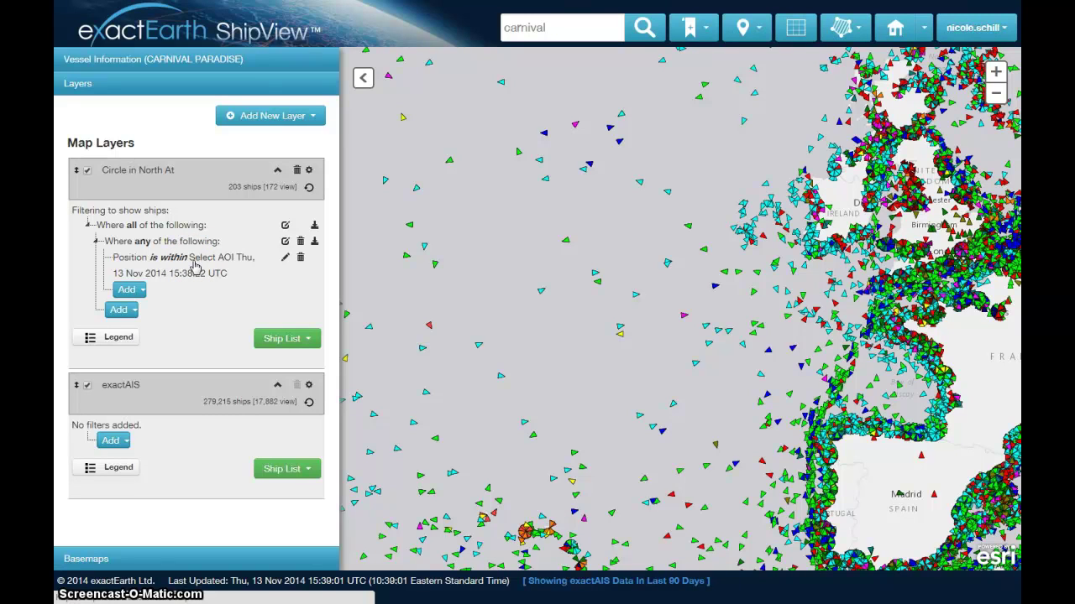
Step: Rename the saved polygon of the circle search as "North Atlantic AOI"
{"action": "left_click", "coordinate": [849, 41]}
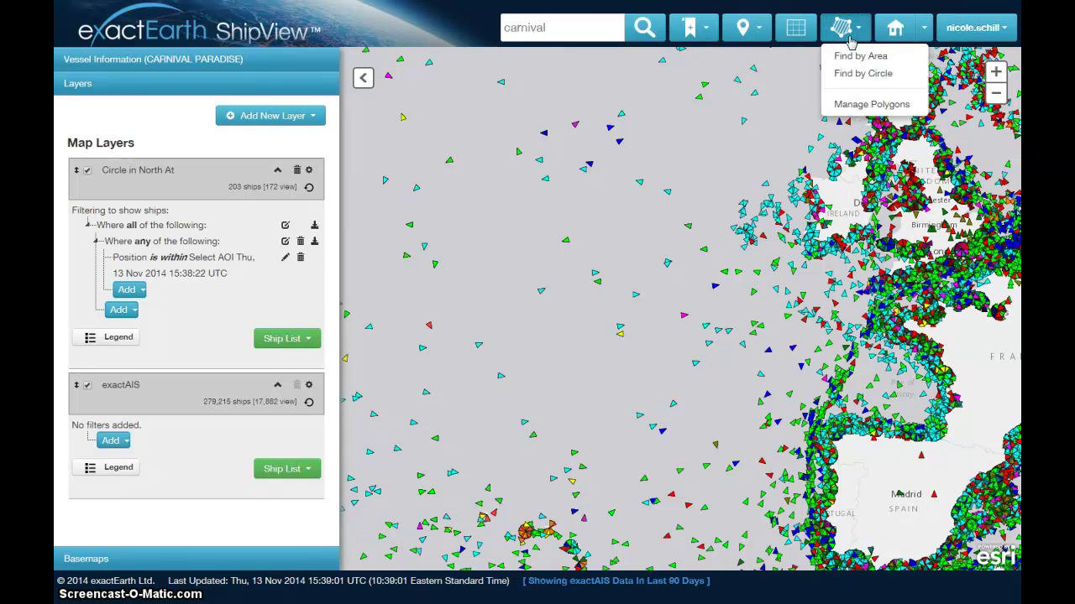
{"action": "left_click", "coordinate": [881, 106]}
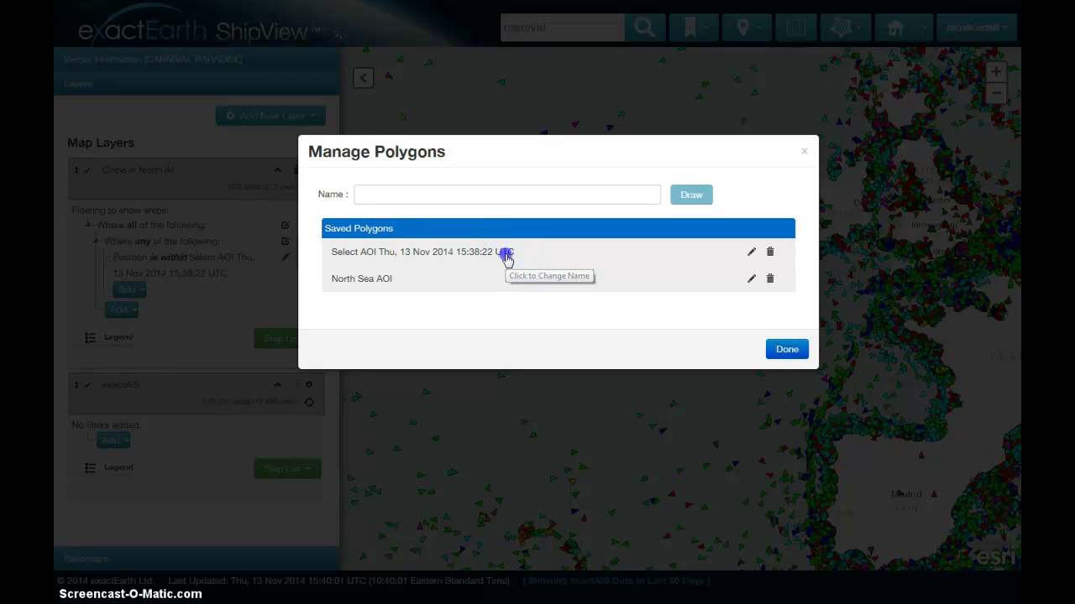
{"action": "left_click", "coordinate": [508, 261]}
{"action": "key", "text": "Home"}
{"action": "key", "text": "shift+End"}
{"action": "type", "text": "No"}
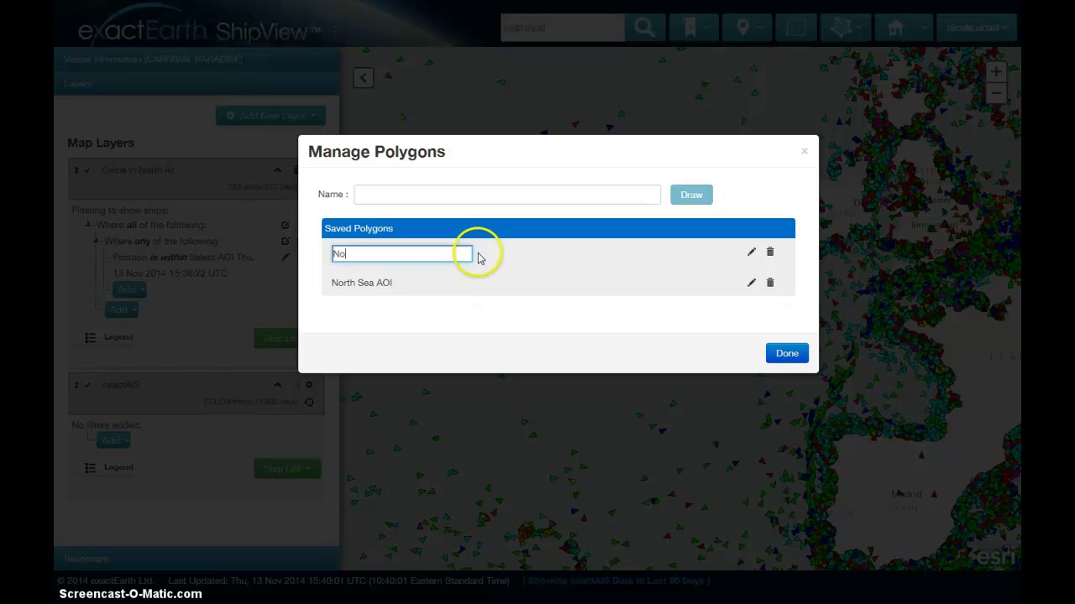
{"action": "type", "text": "rth Atlantic AO"}
{"action": "key", "text": "Return"}
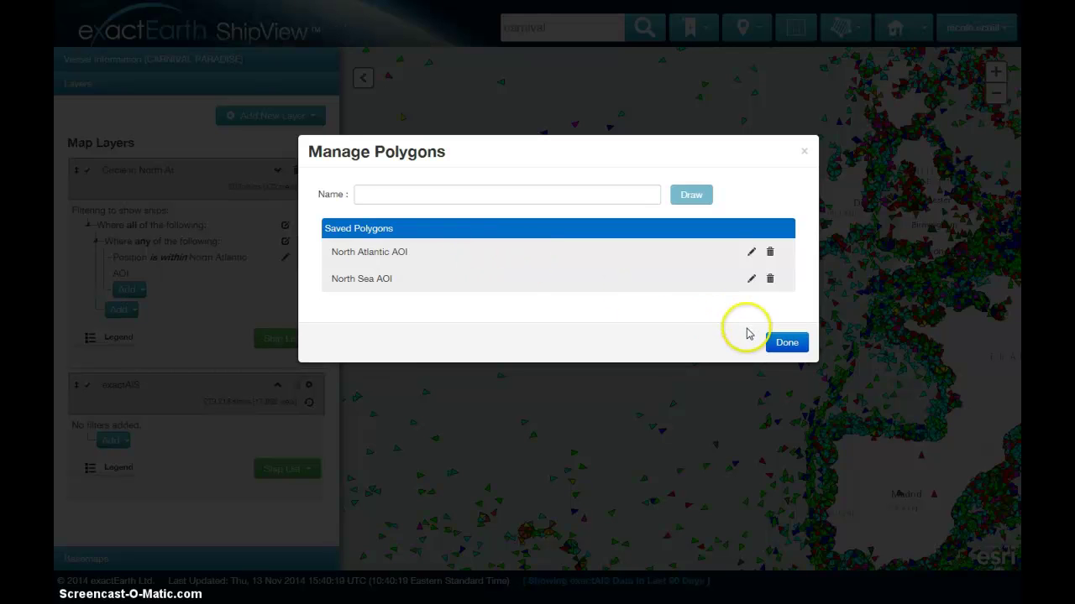
{"action": "left_click", "coordinate": [779, 344]}
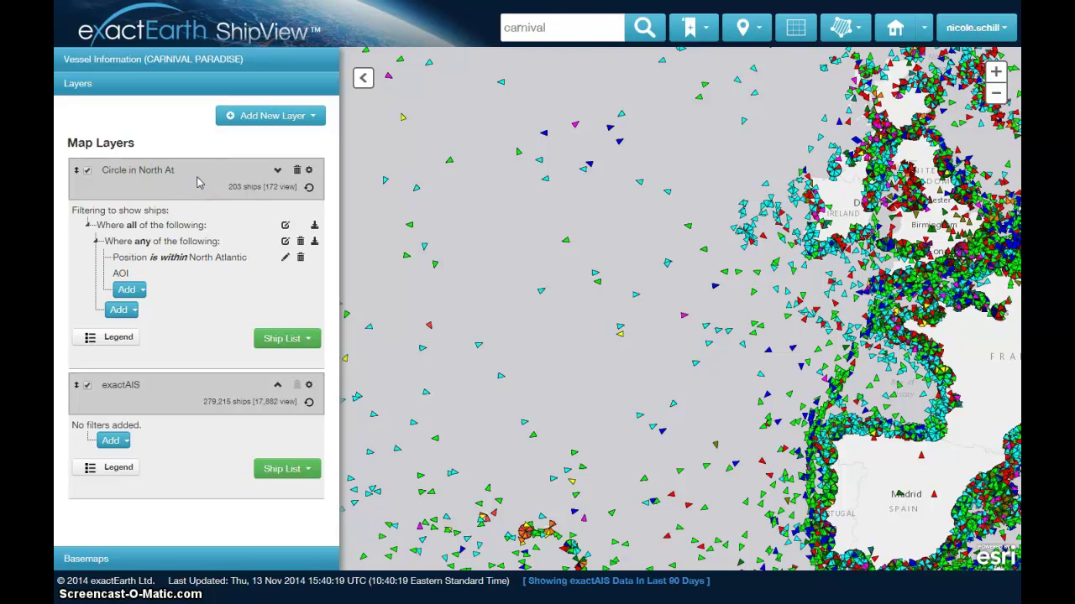
Step: Change the name of the "Circle in North At" layer to "Area of Interest in North Atlantic" in its layer options
{"action": "left_click", "coordinate": [308, 172]}
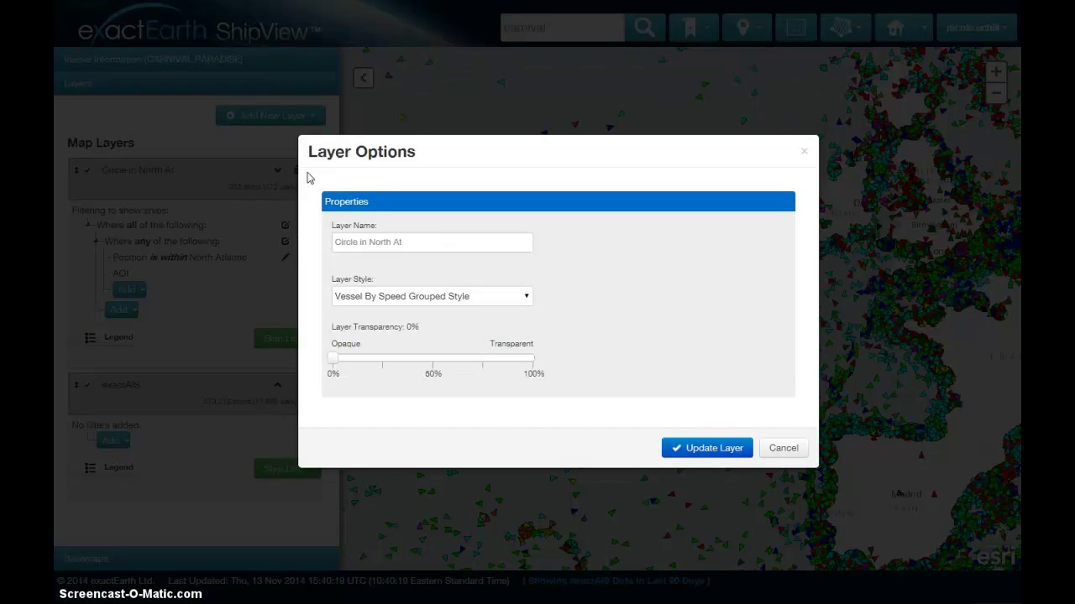
{"action": "left_click", "coordinate": [410, 242]}
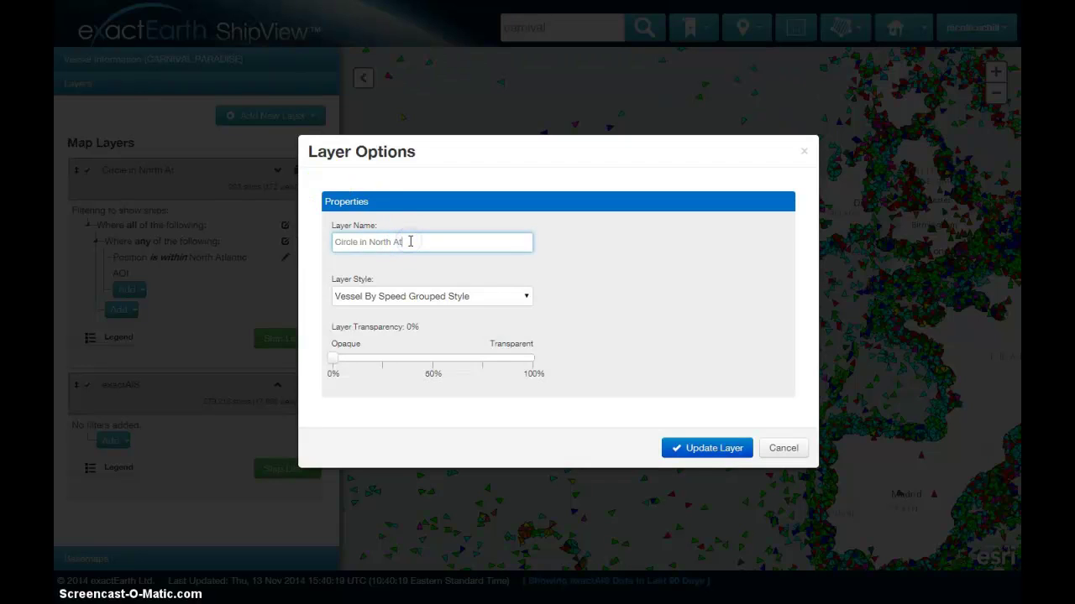
{"action": "type", "text": "lantic"}
{"action": "left_click", "coordinate": [471, 256]}
{"action": "left_click_drag", "start_coordinate": [369, 242], "coordinate": [305, 243]}
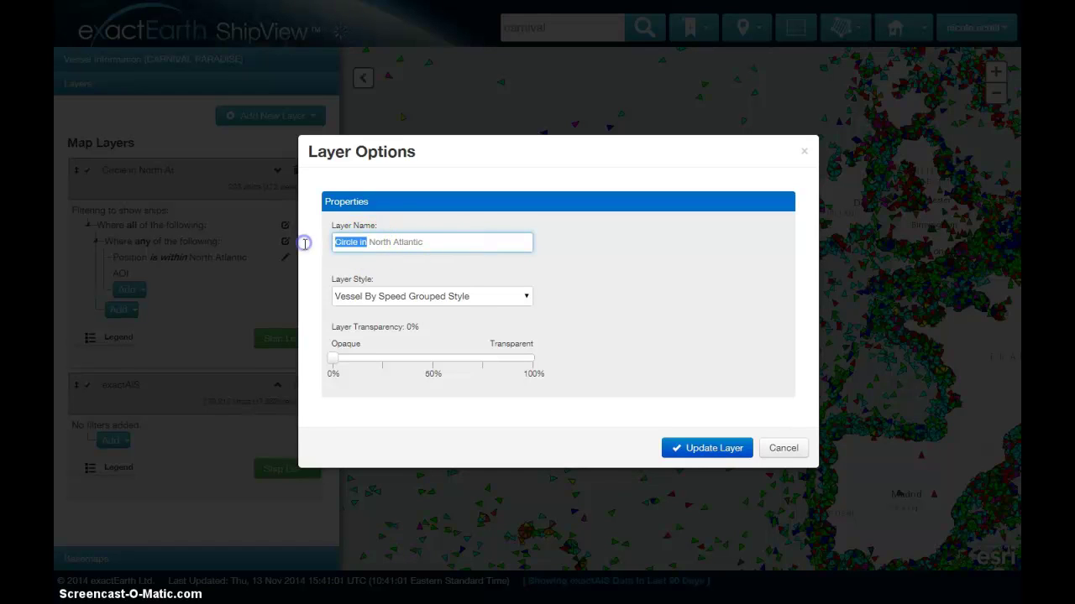
{"action": "key", "text": "BackSpace"}
{"action": "left_click", "coordinate": [306, 250]}
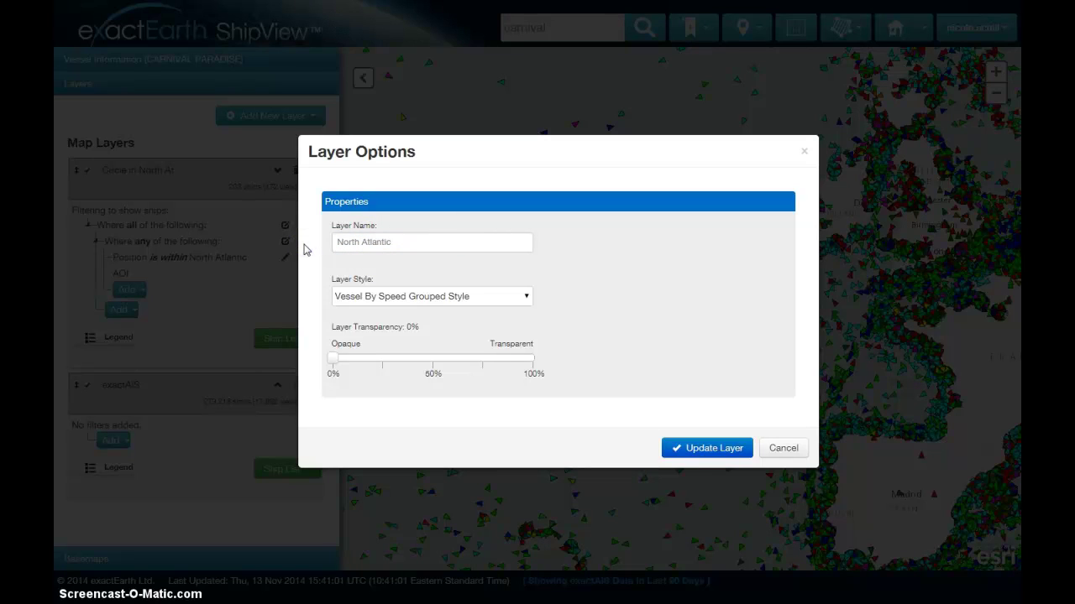
{"action": "left_click", "coordinate": [337, 243]}
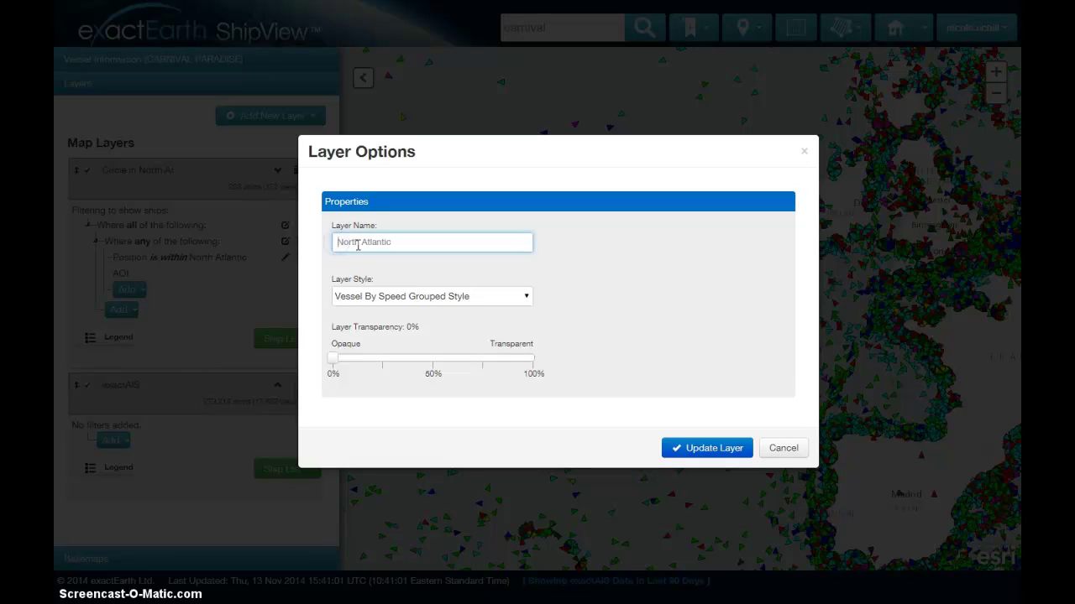
{"action": "type", "text": "Area of Interest in"}
{"action": "left_click", "coordinate": [388, 269]}
{"action": "left_click", "coordinate": [438, 301]}
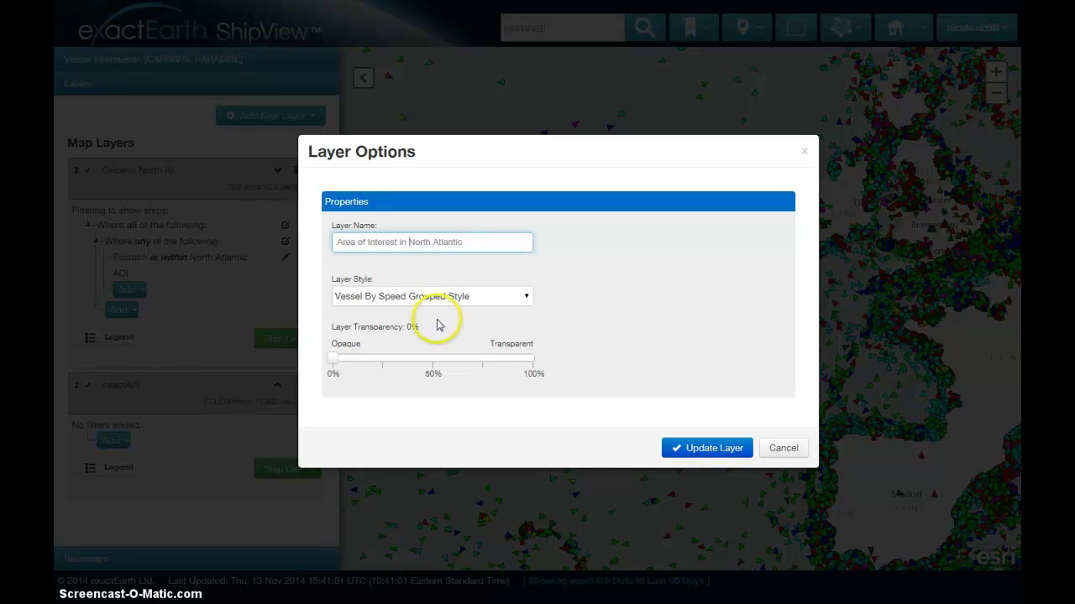
Step: Set the layer's transparency to 50% and apply the updated layer options
{"action": "left_click", "coordinate": [433, 363]}
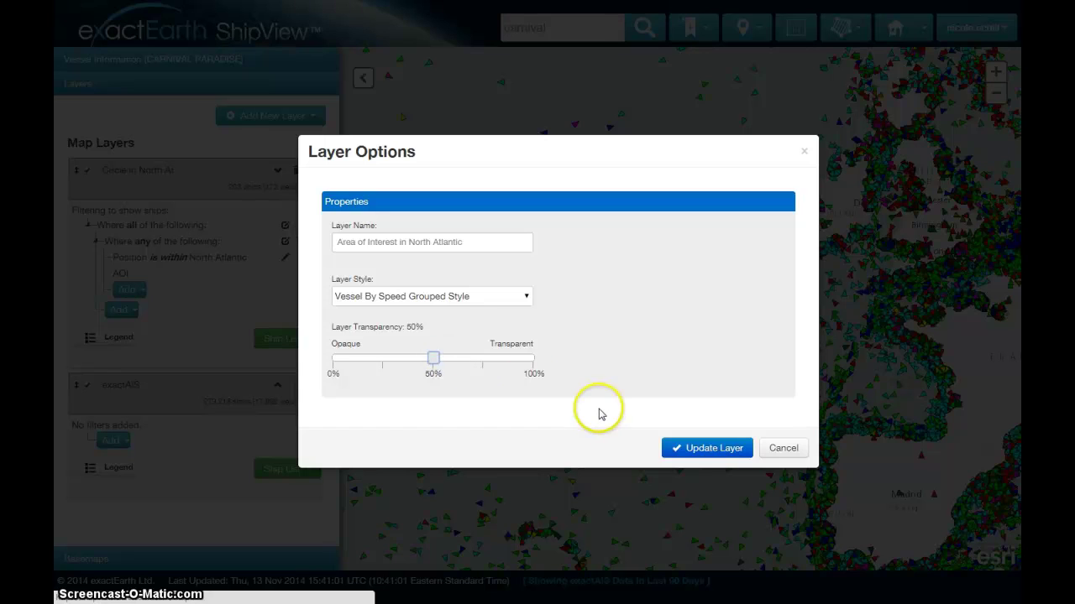
{"action": "left_click", "coordinate": [693, 450]}
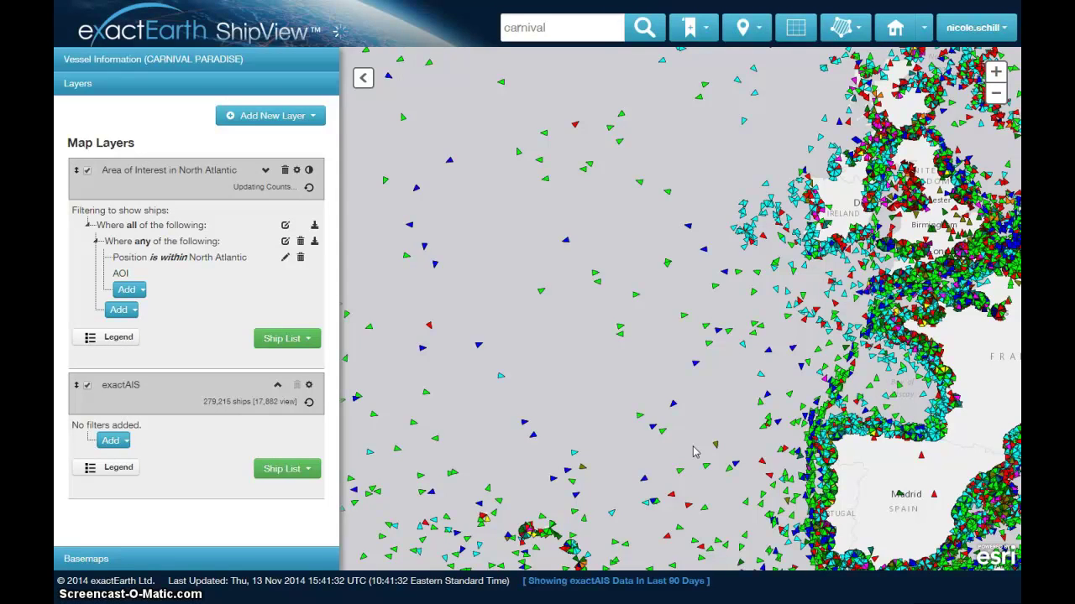
{"action": "left_click", "coordinate": [669, 454]}
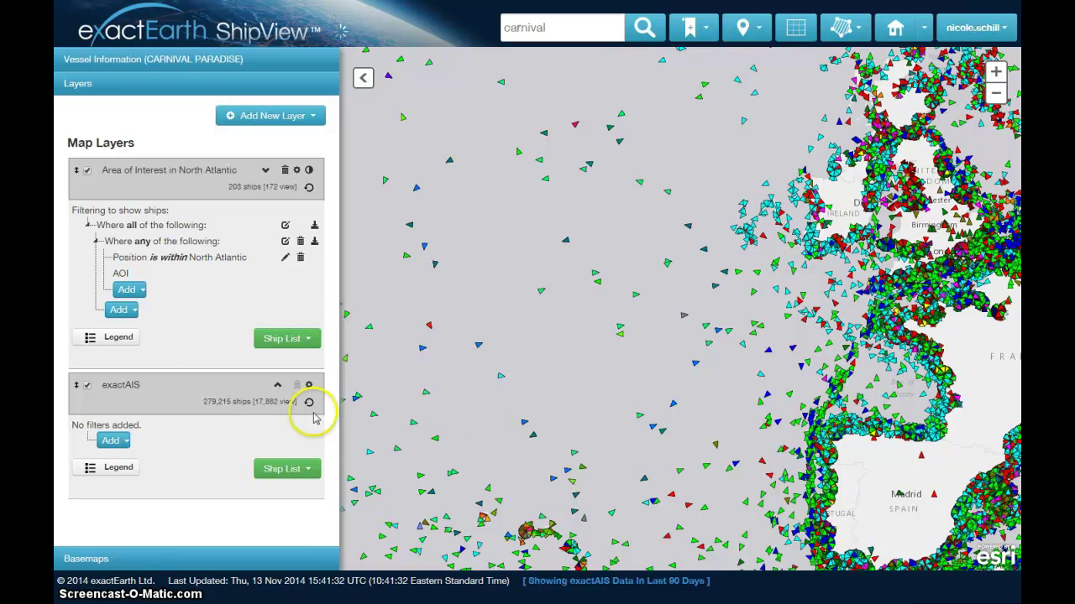
Step: Hide the exactAIS layer and show the legend of the "Area of Interest in North Atlantic" layer
{"action": "left_click", "coordinate": [88, 387]}
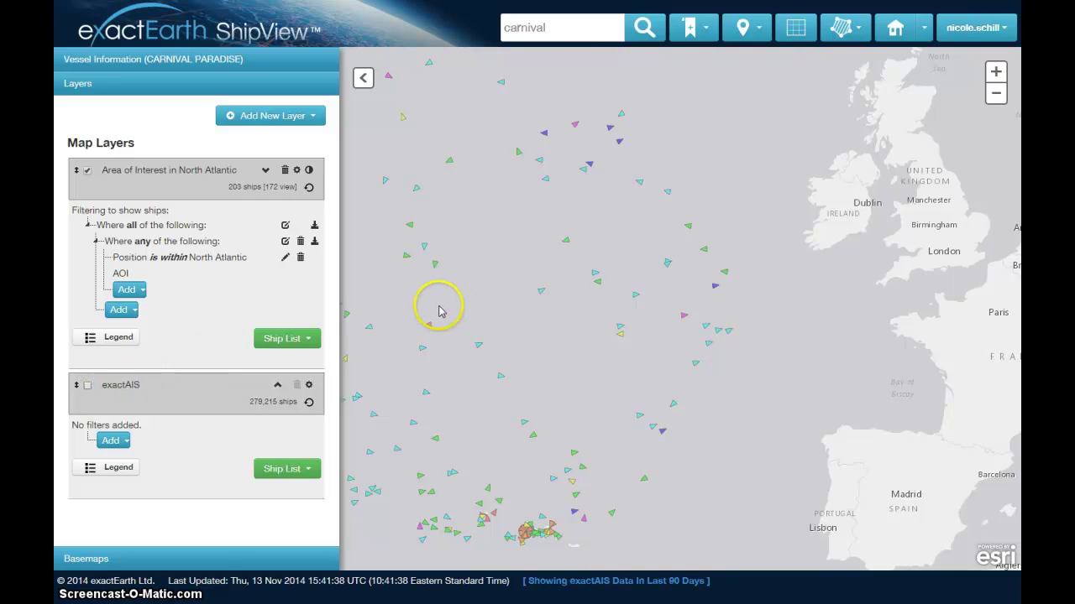
{"action": "left_click_drag", "start_coordinate": [439, 307], "coordinate": [613, 308]}
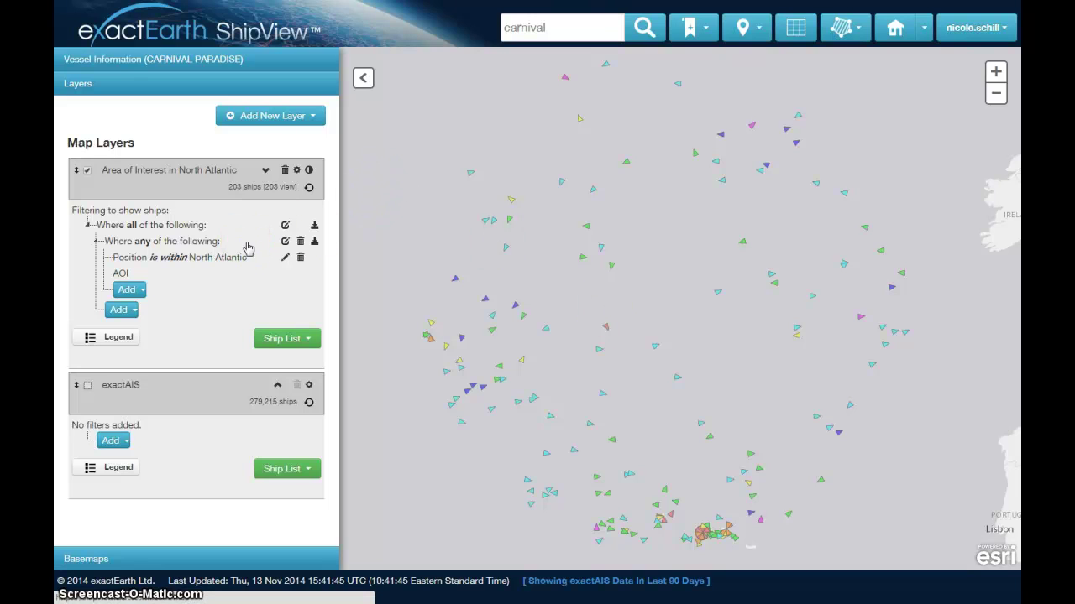
{"action": "left_click", "coordinate": [123, 340]}
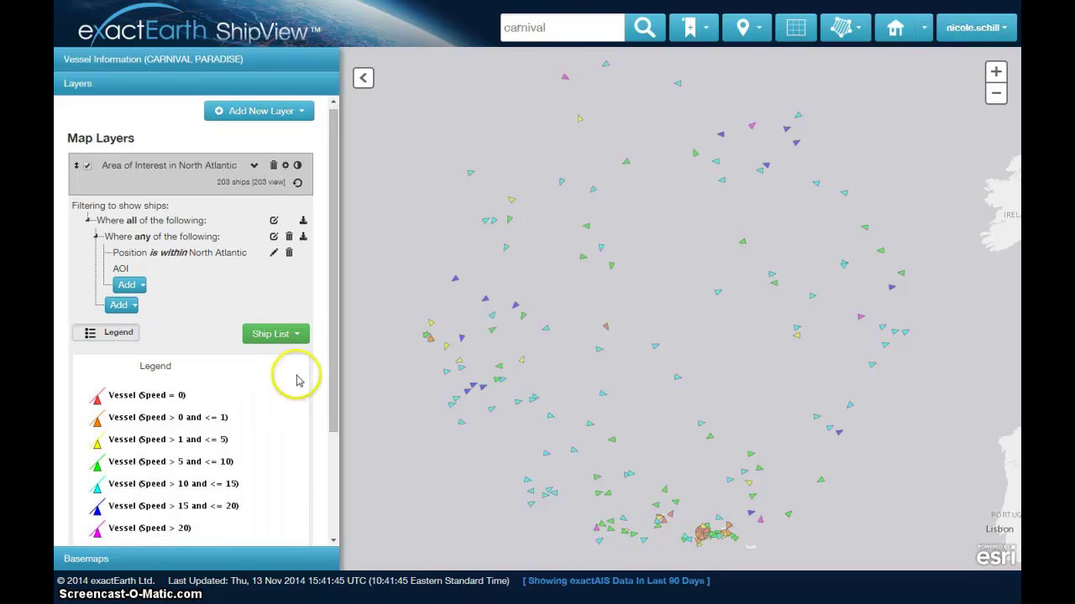
Step: Download the list of all ships in the "Area of Interest in North Atlantic" layer as CSV
{"action": "left_click_drag", "start_coordinate": [331, 377], "coordinate": [333, 400]}
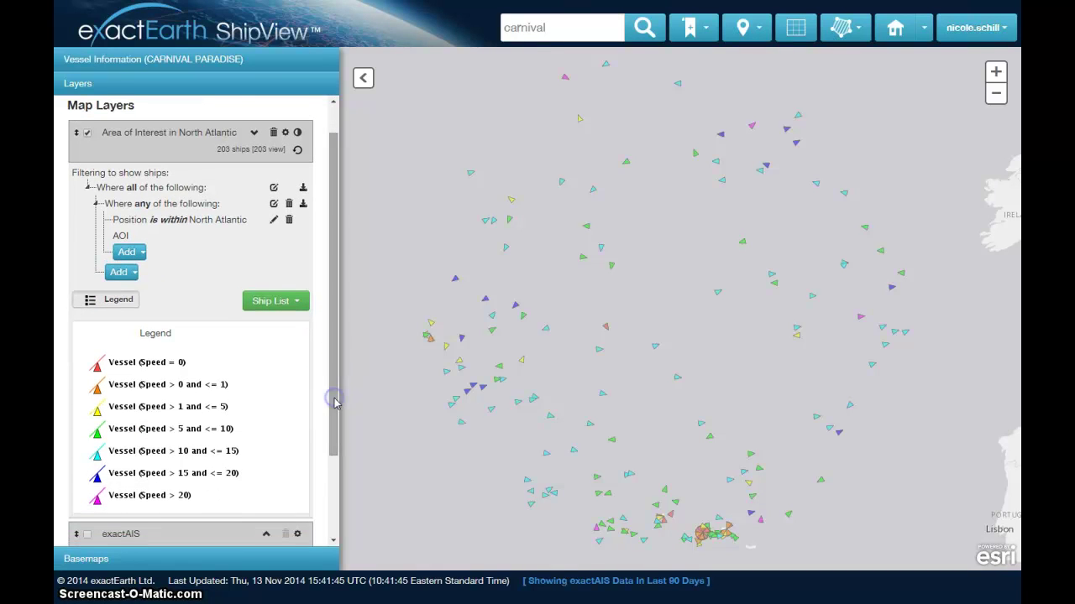
{"action": "left_click", "coordinate": [132, 308]}
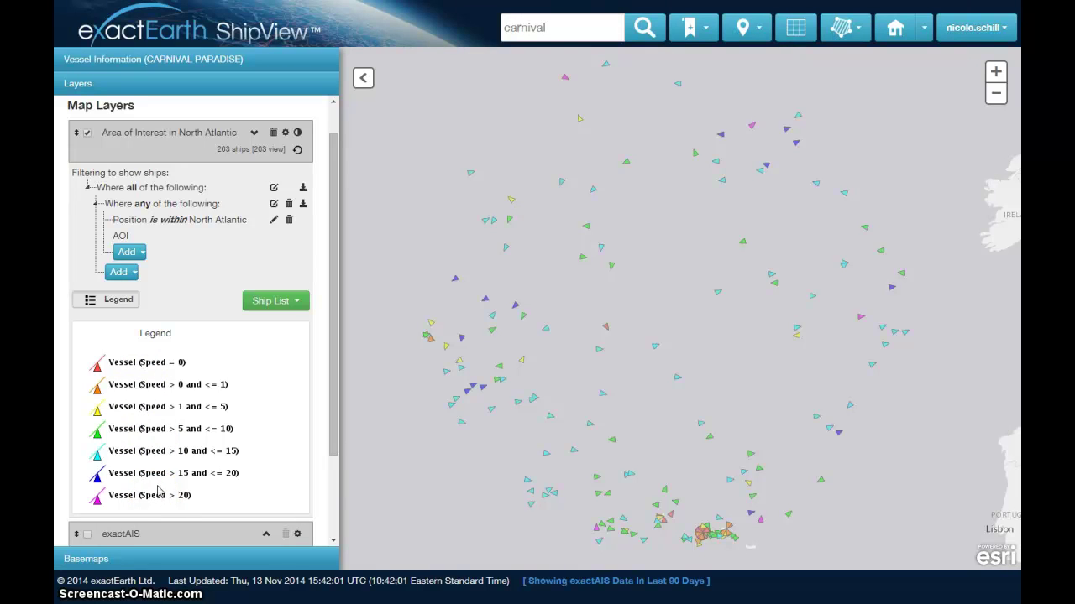
{"action": "left_click", "coordinate": [276, 301]}
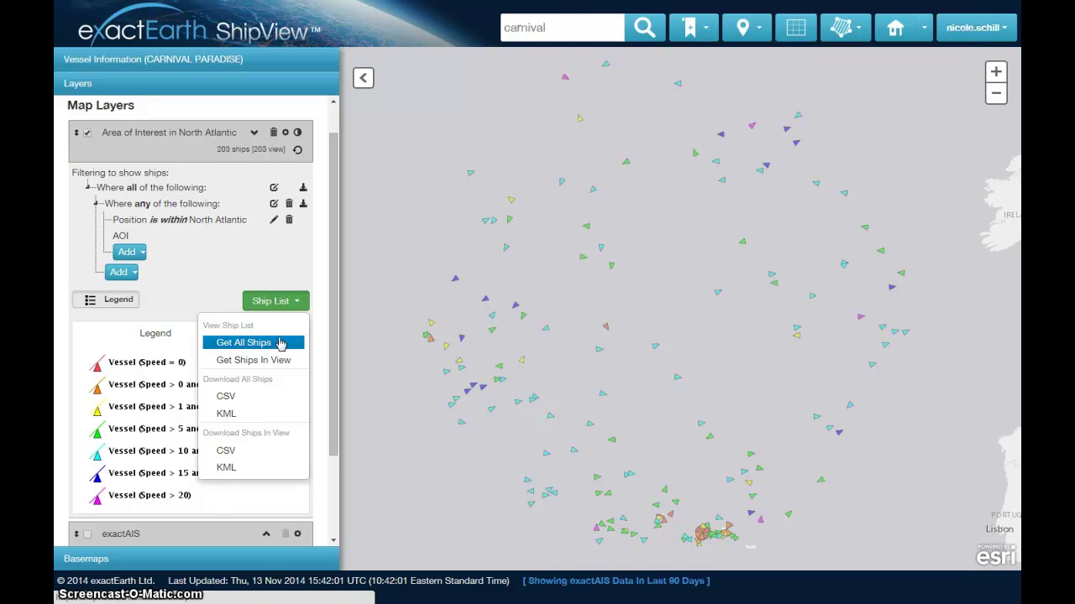
{"action": "left_click", "coordinate": [278, 396]}
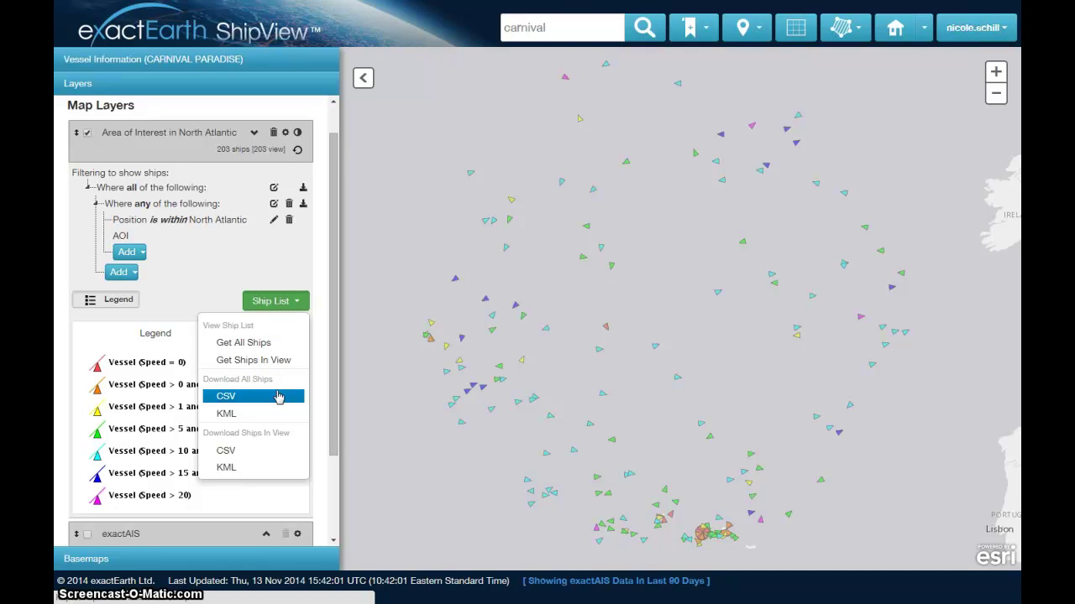
{"action": "left_click", "coordinate": [278, 396]}
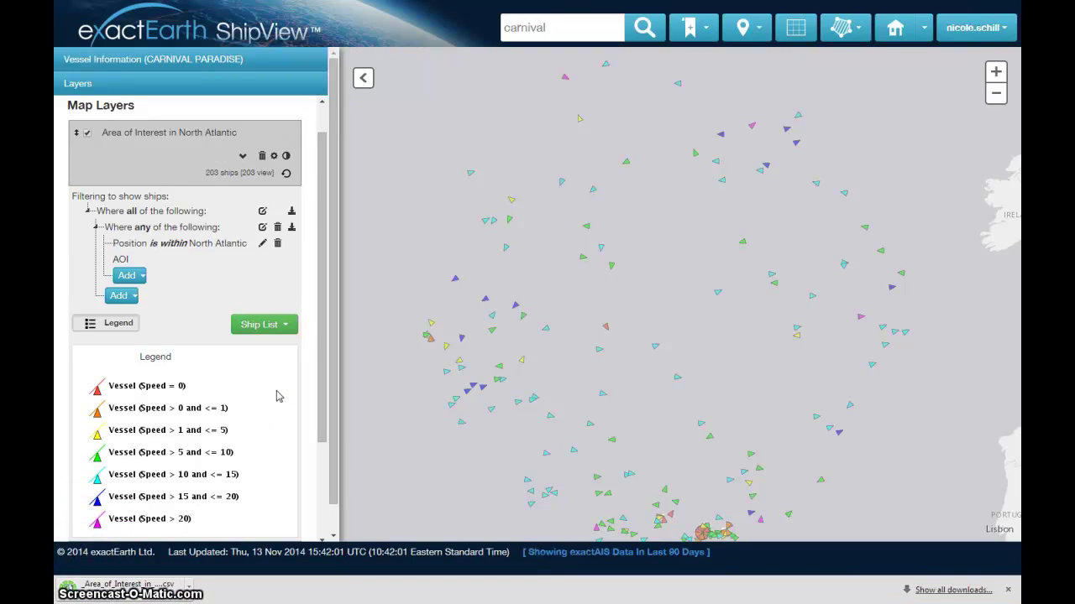
{"action": "left_click", "coordinate": [249, 429]}
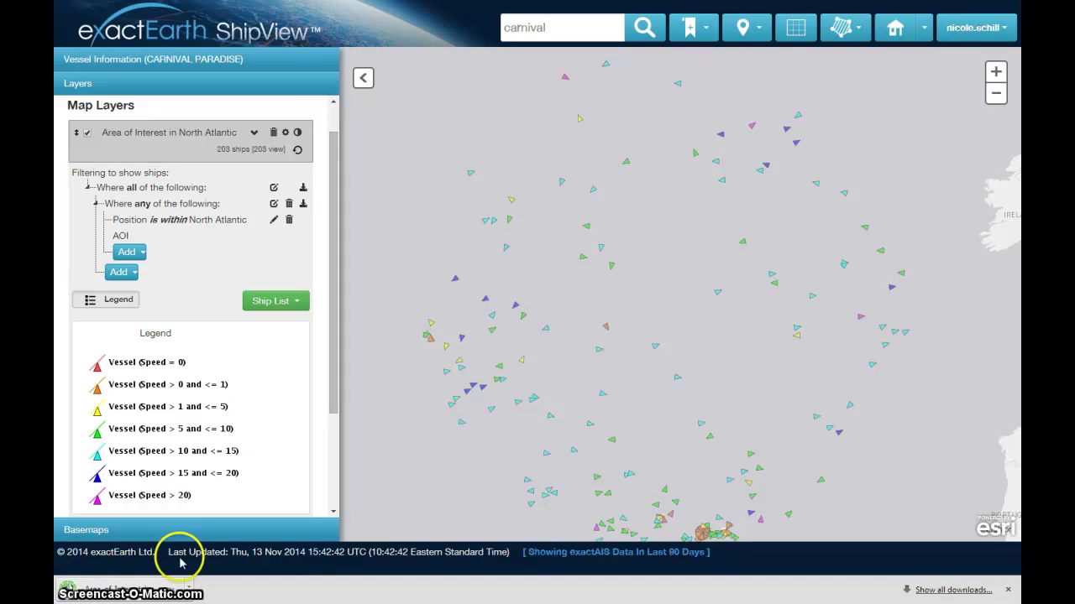
Step: Open the downloaded ship list in Excel, examine the first ship's values from mmsi to longitude, and close the file
{"action": "left_click", "coordinate": [152, 591]}
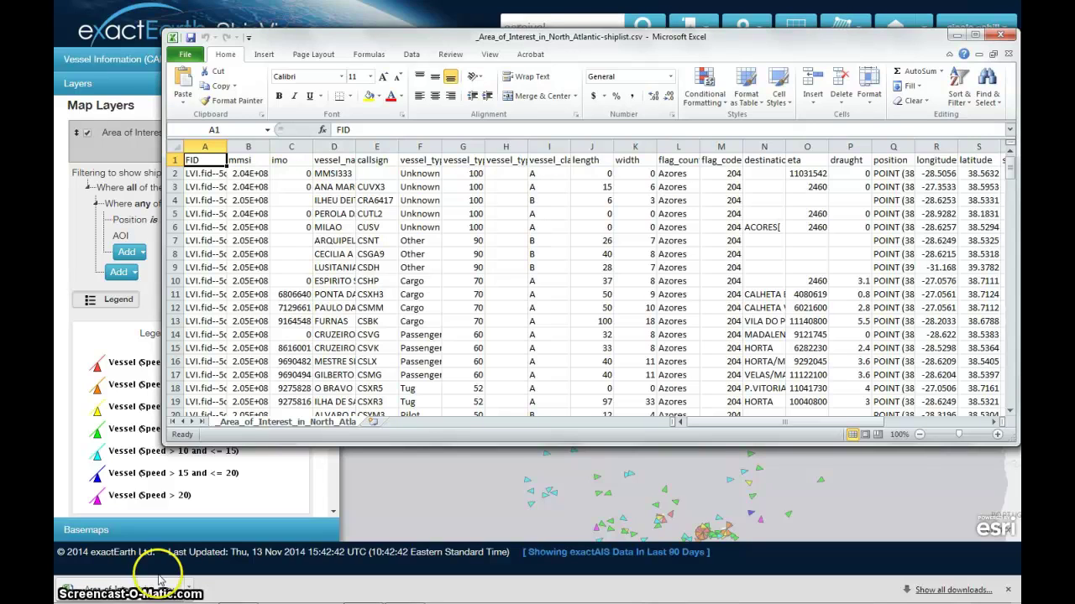
{"action": "left_click", "coordinate": [264, 177]}
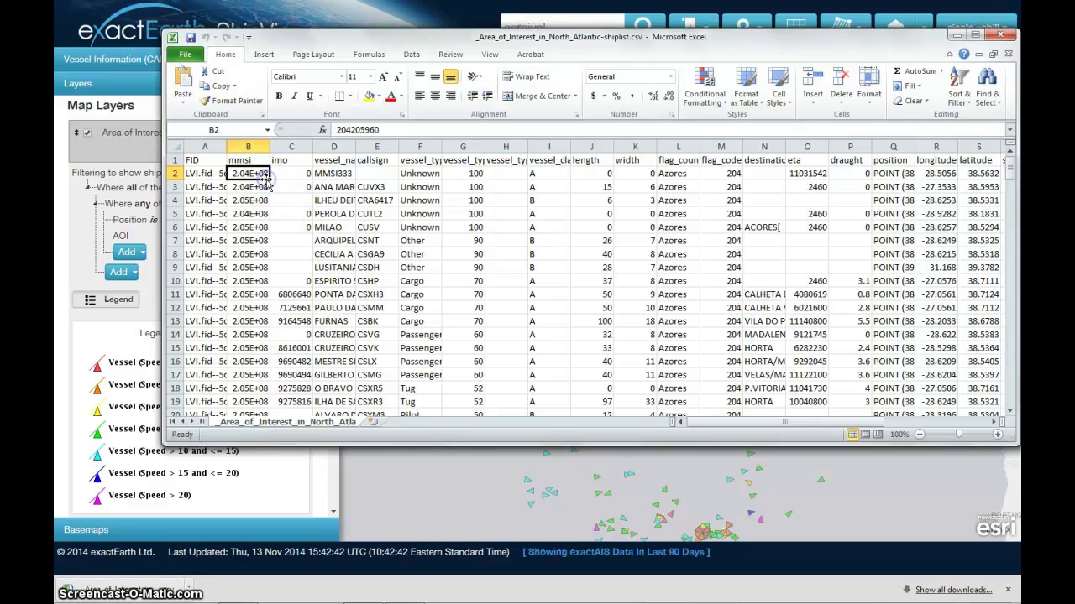
{"action": "key", "text": "Right"}
{"action": "key", "text": "Right"}
{"action": "key", "text": "Right"}
{"action": "key", "text": "Right"}
{"action": "key", "text": "Right"}
{"action": "key", "text": "Right"}
{"action": "key", "text": "Right"}
{"action": "key", "text": "Right"}
{"action": "key", "text": "Right"}
{"action": "key", "text": "Right"}
{"action": "key", "text": "Right"}
{"action": "key", "text": "Right"}
{"action": "key", "text": "Right"}
{"action": "key", "text": "Right"}
{"action": "key", "text": "Right"}
{"action": "key", "text": "Right"}
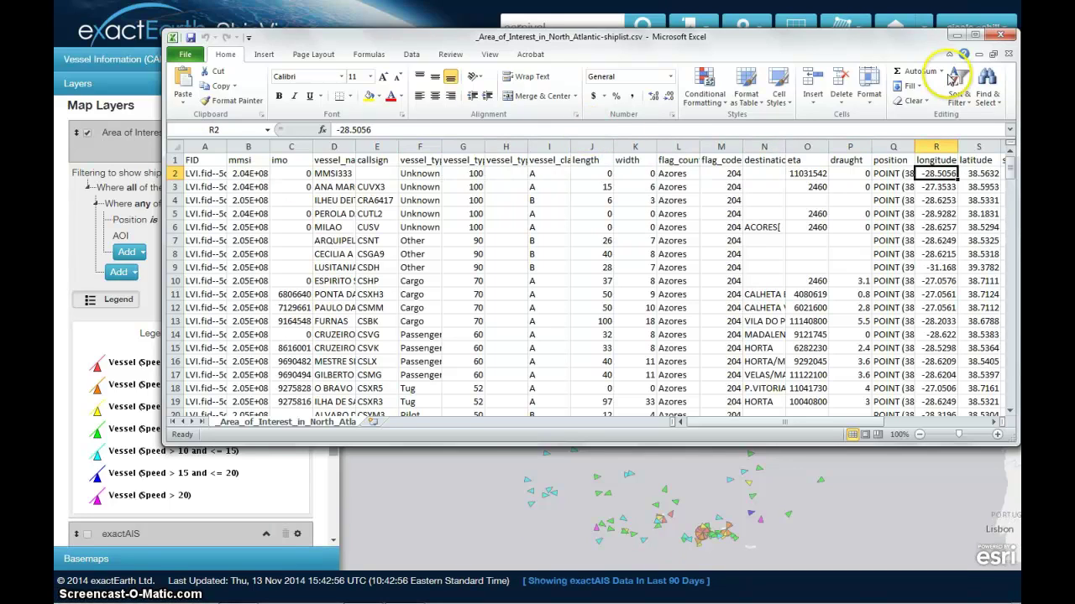
{"action": "left_click", "coordinate": [1004, 40]}
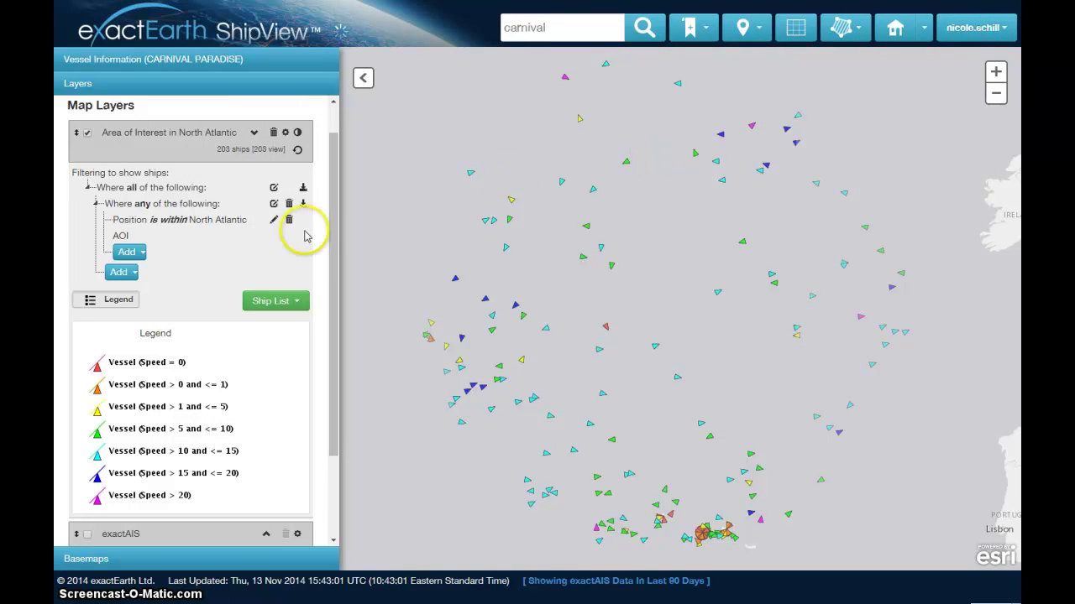
Step: Hide the legend of the "Area of Interest in North Atlantic" layer and add a filter rule for Vessel Type is Cargo
{"action": "left_click", "coordinate": [115, 299]}
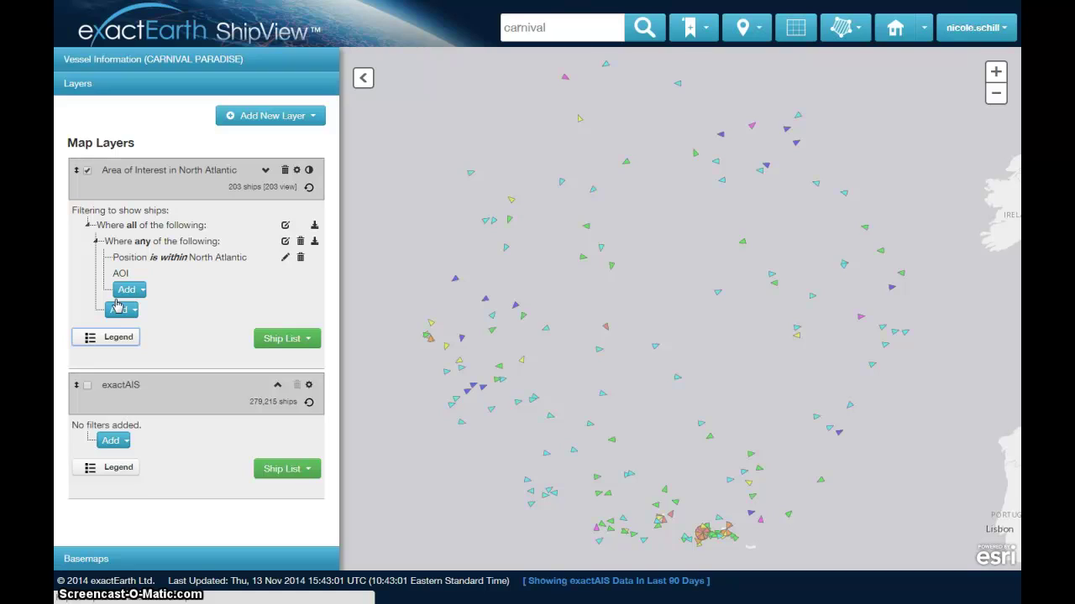
{"action": "left_click", "coordinate": [129, 272]}
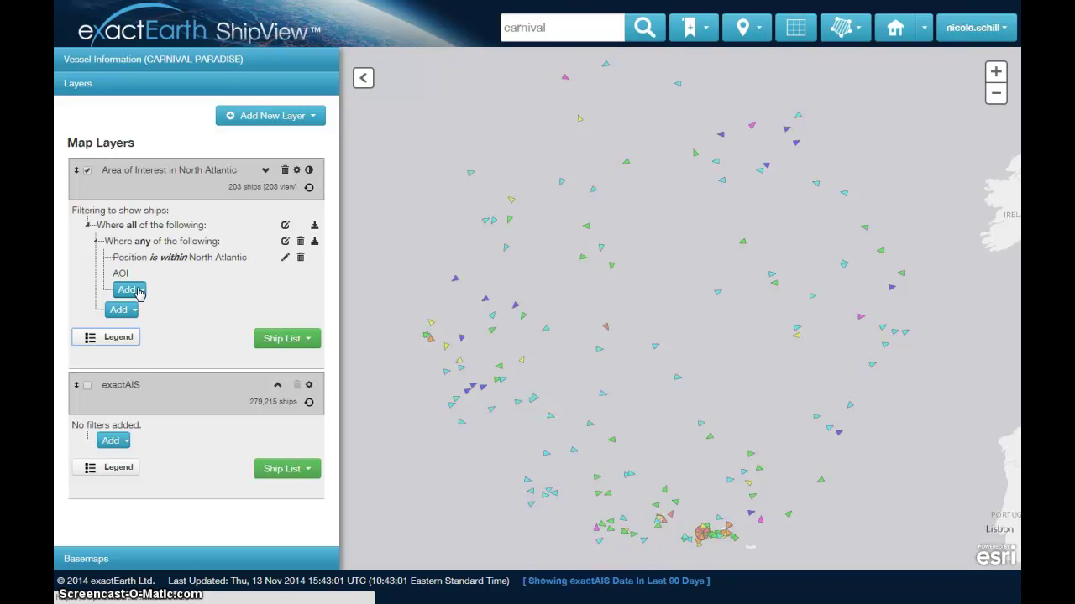
{"action": "left_click", "coordinate": [131, 311]}
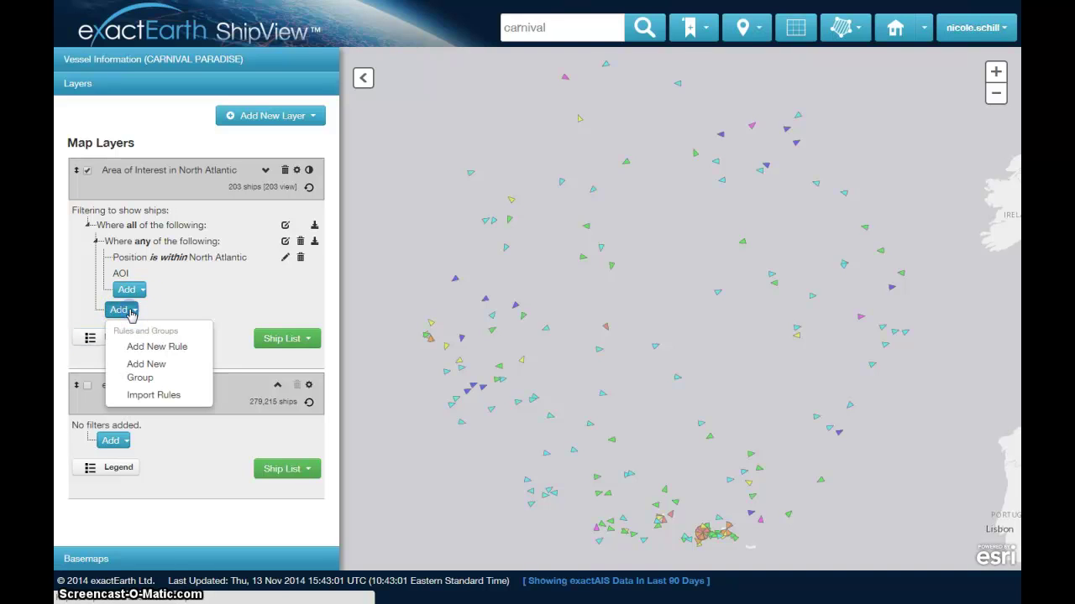
{"action": "left_click", "coordinate": [154, 345]}
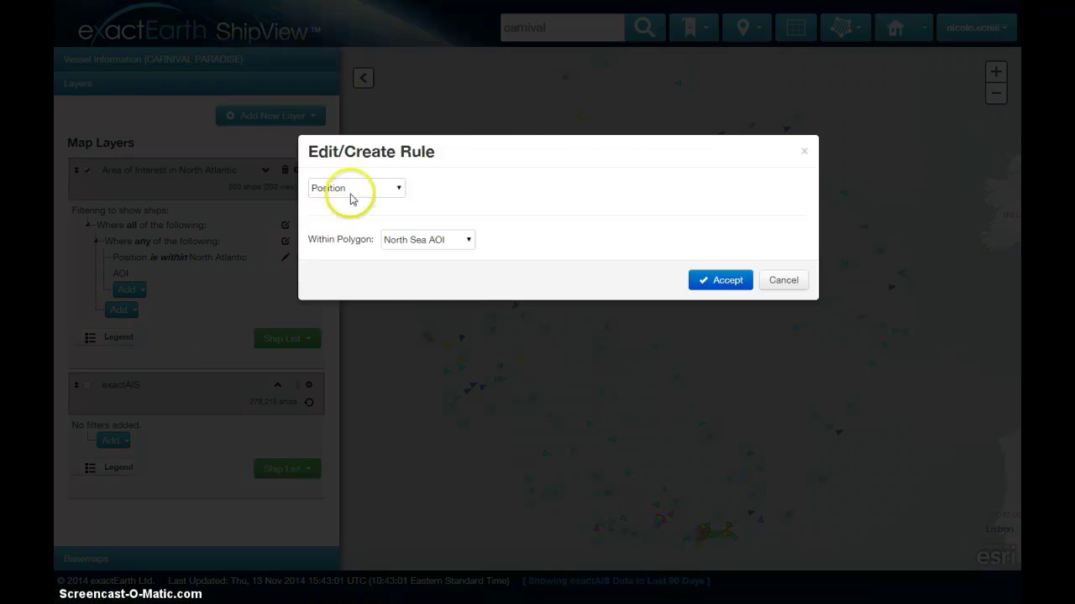
{"action": "left_click", "coordinate": [359, 190]}
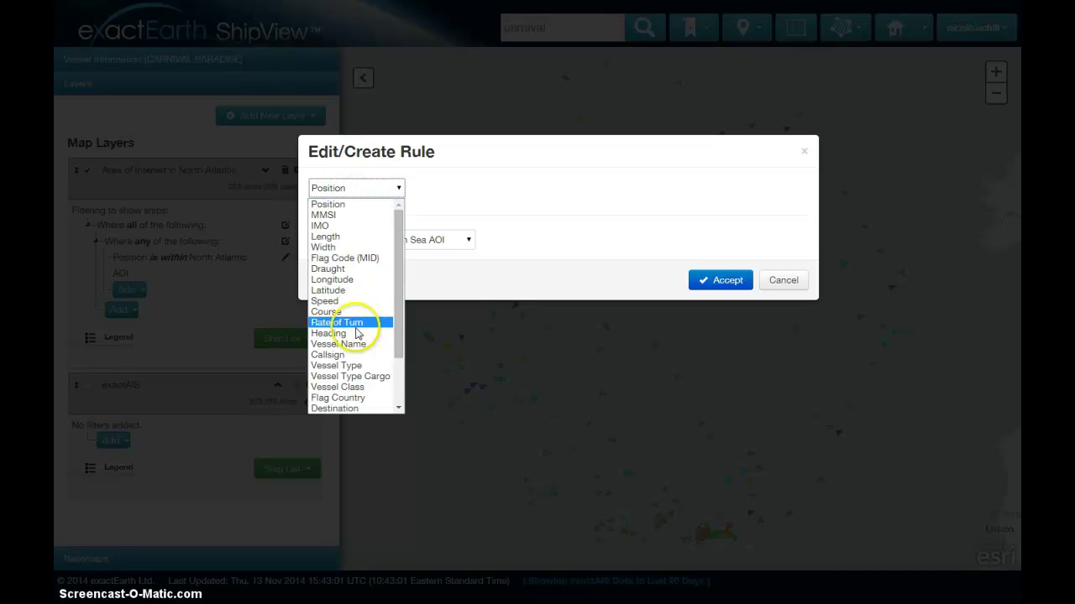
{"action": "left_click", "coordinate": [360, 365]}
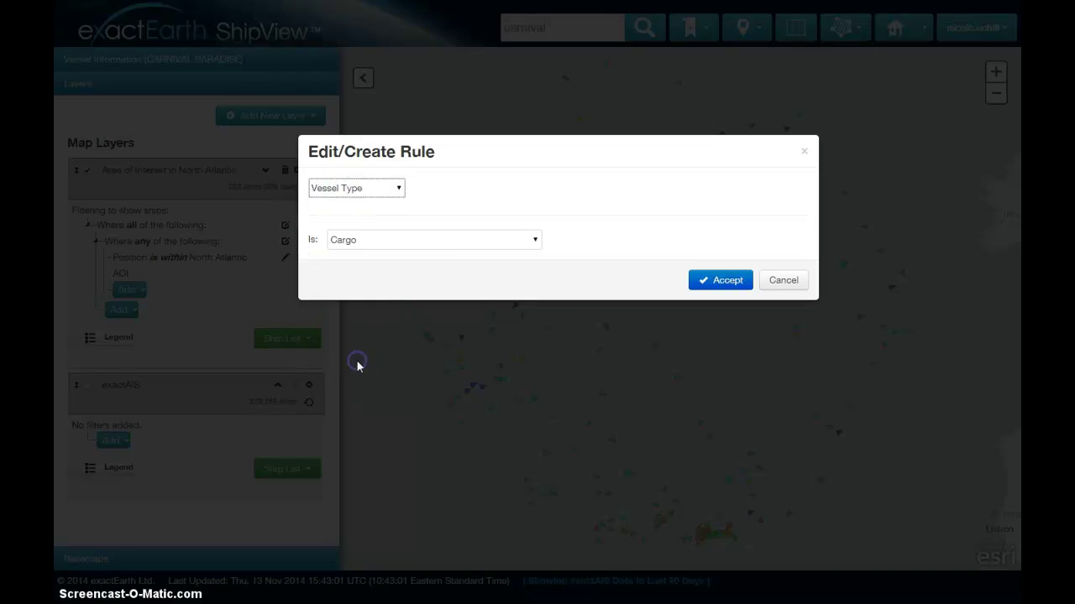
{"action": "left_click", "coordinate": [396, 240]}
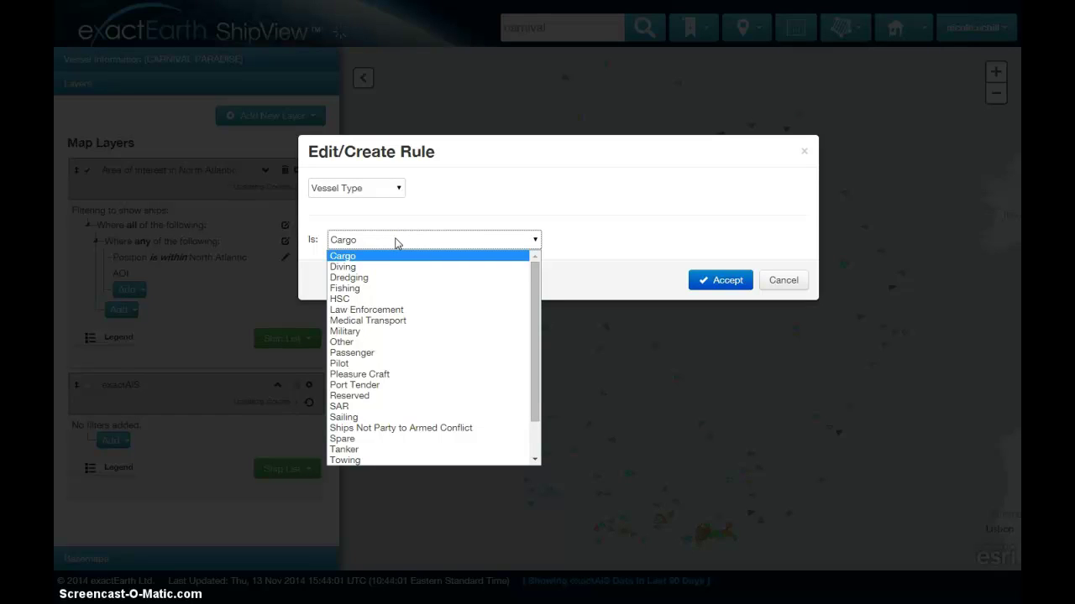
{"action": "left_click", "coordinate": [389, 257]}
{"action": "left_click", "coordinate": [386, 264]}
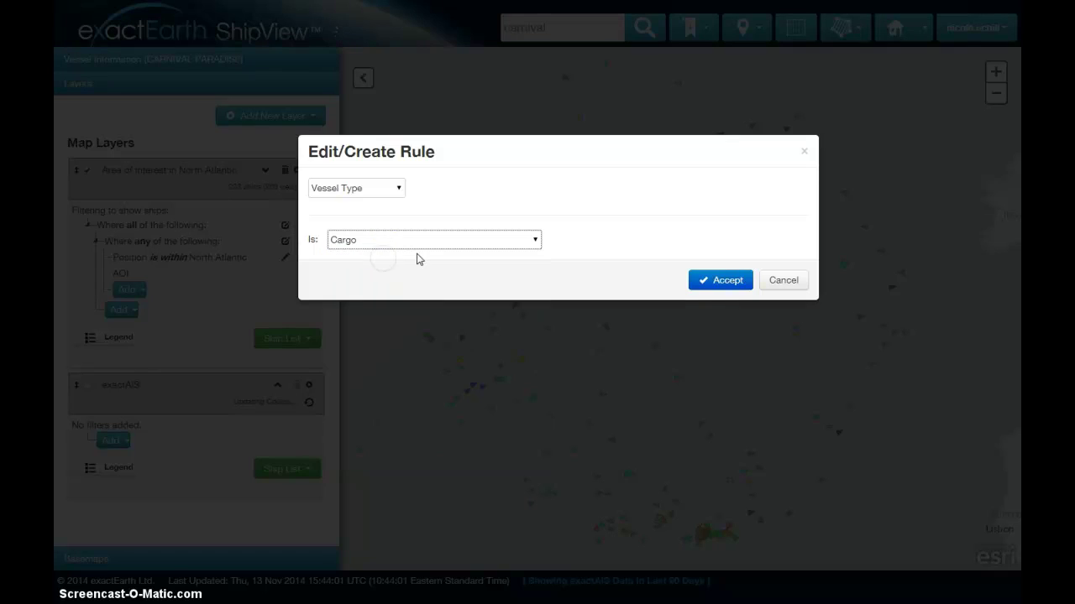
{"action": "left_click", "coordinate": [716, 282]}
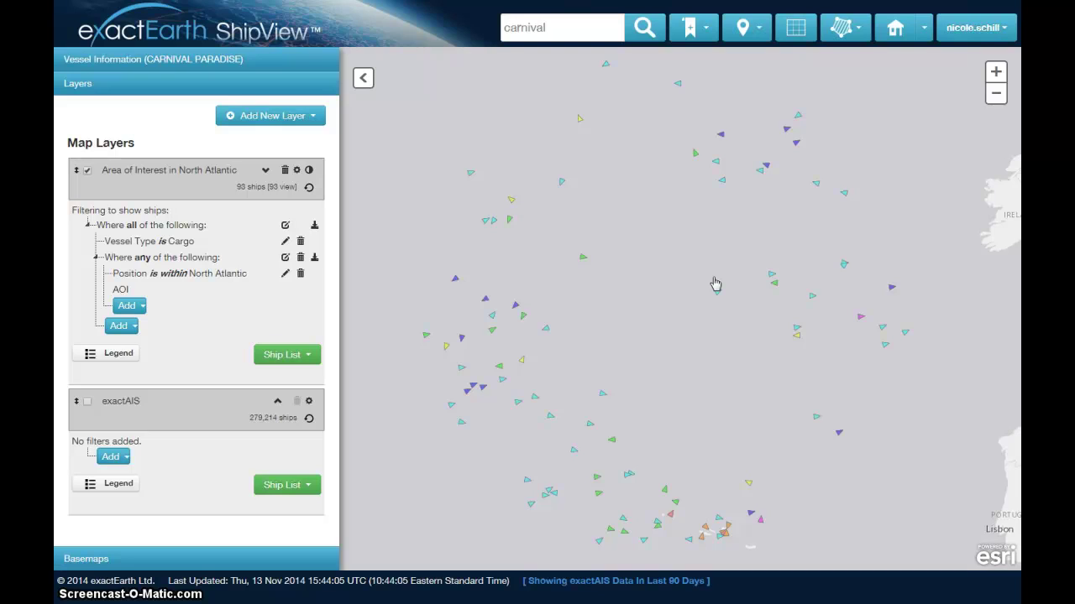
Step: View the vessel information of the cargo ship DARYA DEVI on the map and return to the map layers
{"action": "left_click", "coordinate": [585, 260]}
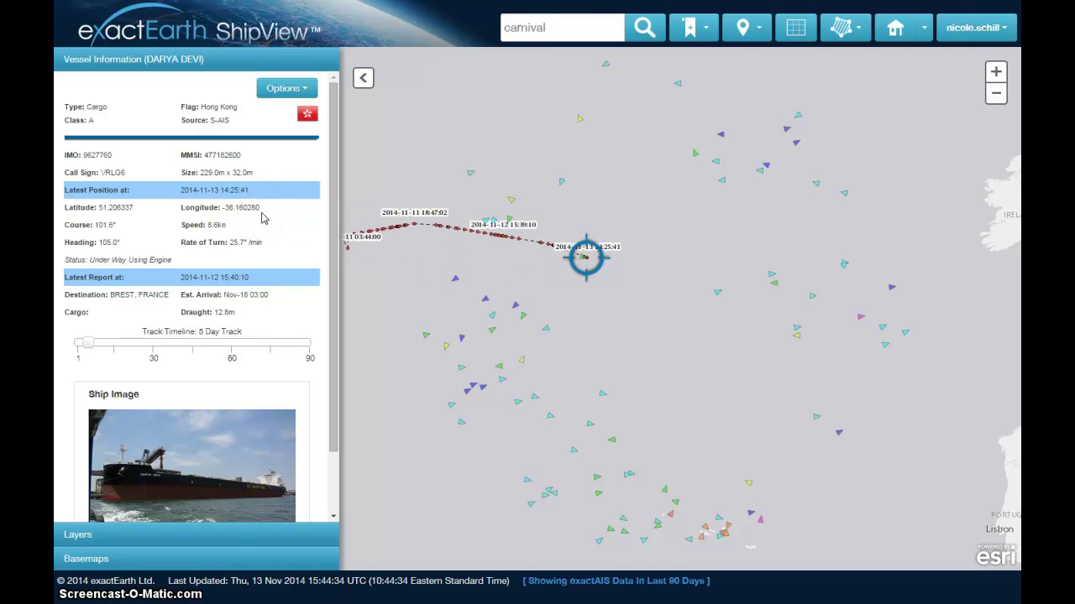
{"action": "left_click", "coordinate": [244, 535]}
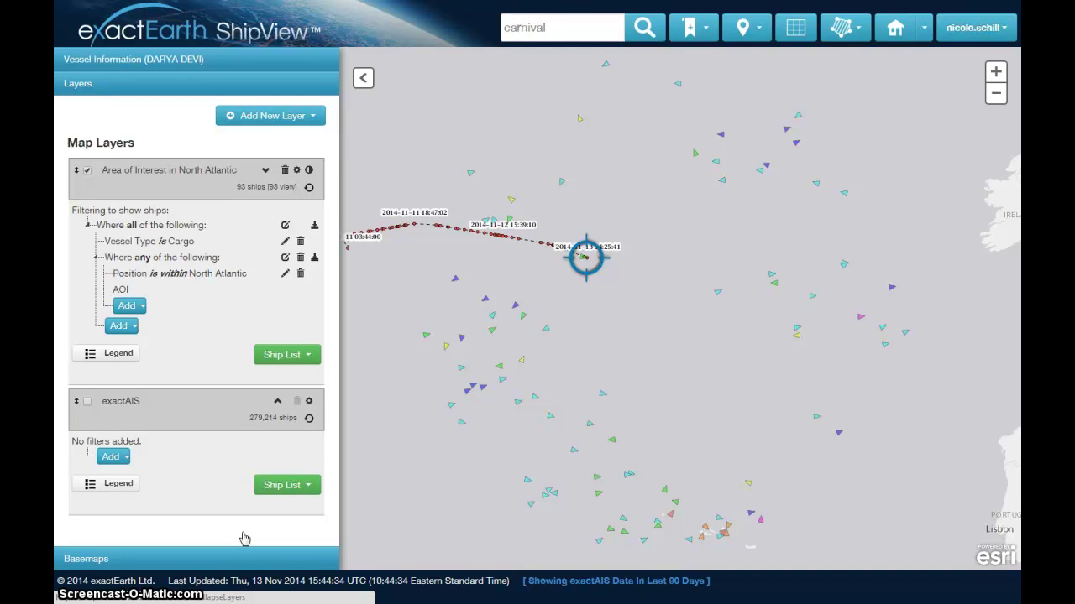
Step: Add a rule to the North Atlantic layer's top-level filter group for Speed Greater Than Or Equal To 15 kn
{"action": "left_click", "coordinate": [131, 327]}
{"action": "left_click", "coordinate": [150, 361]}
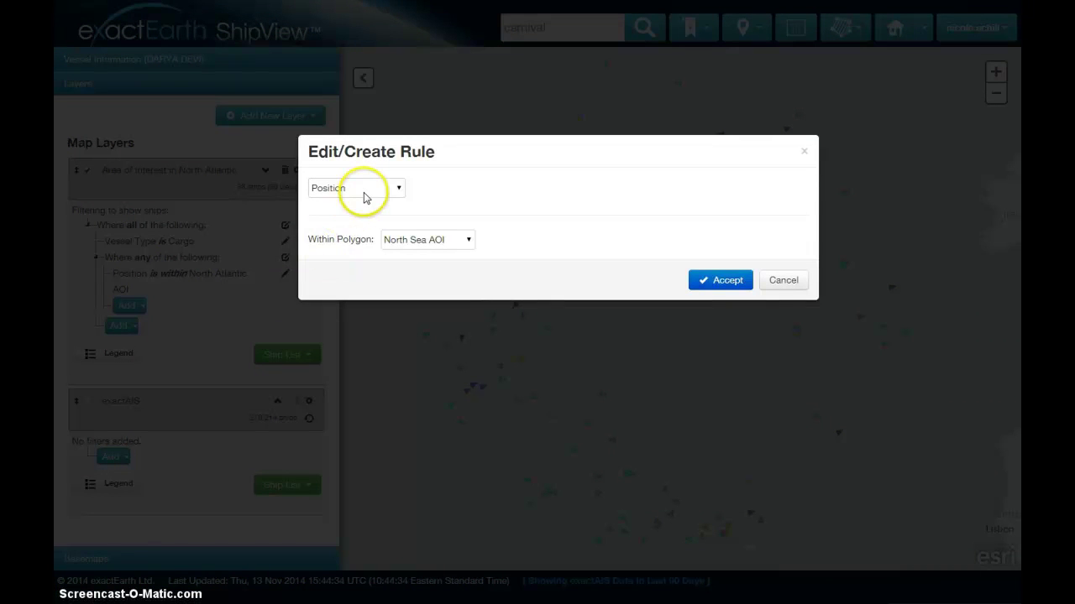
{"action": "left_click", "coordinate": [366, 193]}
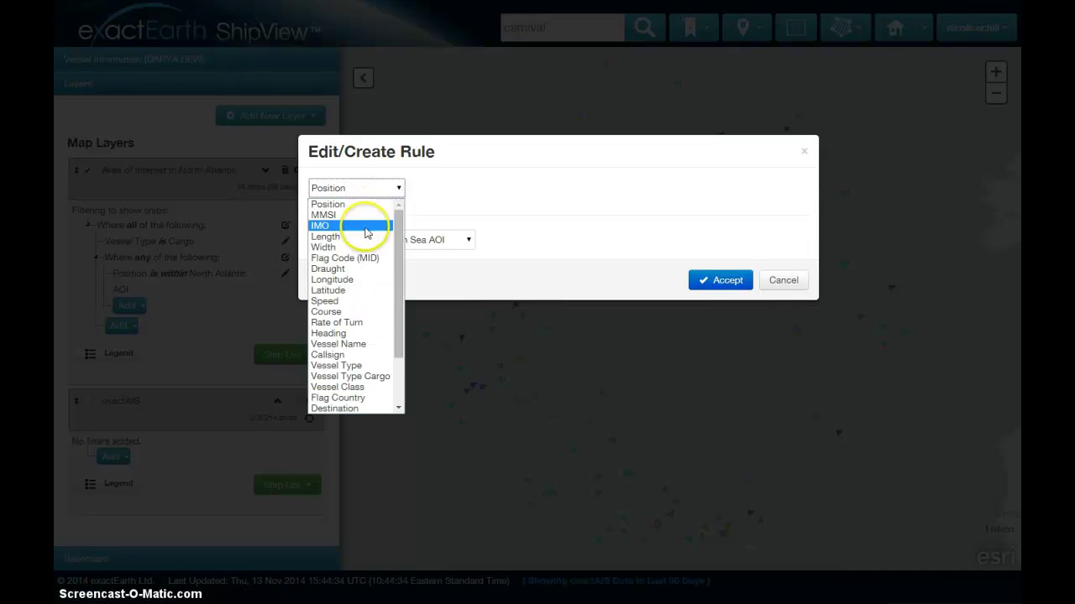
{"action": "left_click", "coordinate": [335, 301]}
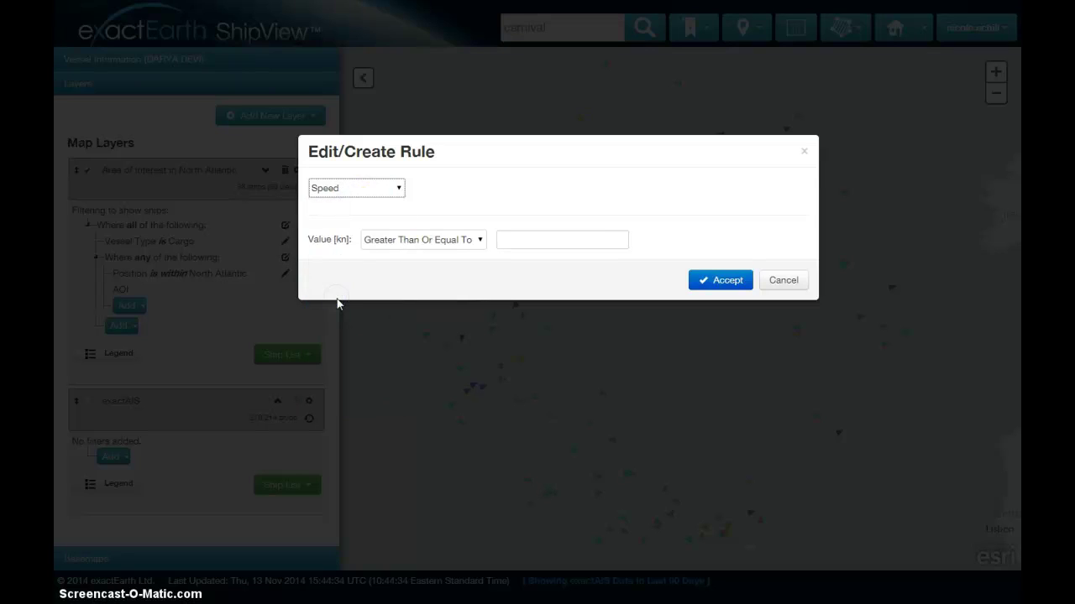
{"action": "left_click", "coordinate": [417, 241]}
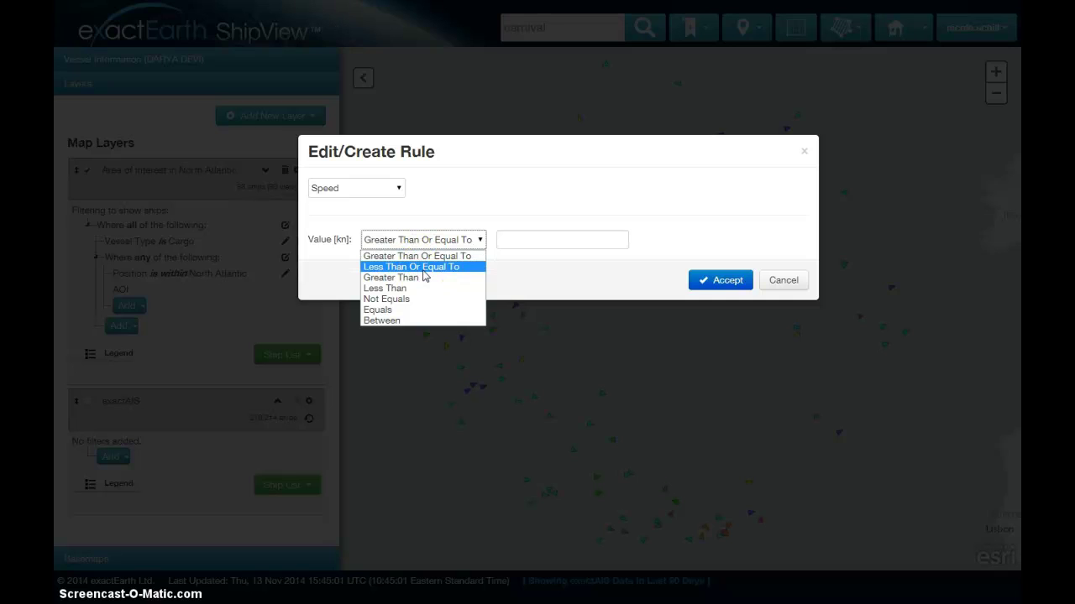
{"action": "left_click", "coordinate": [432, 256]}
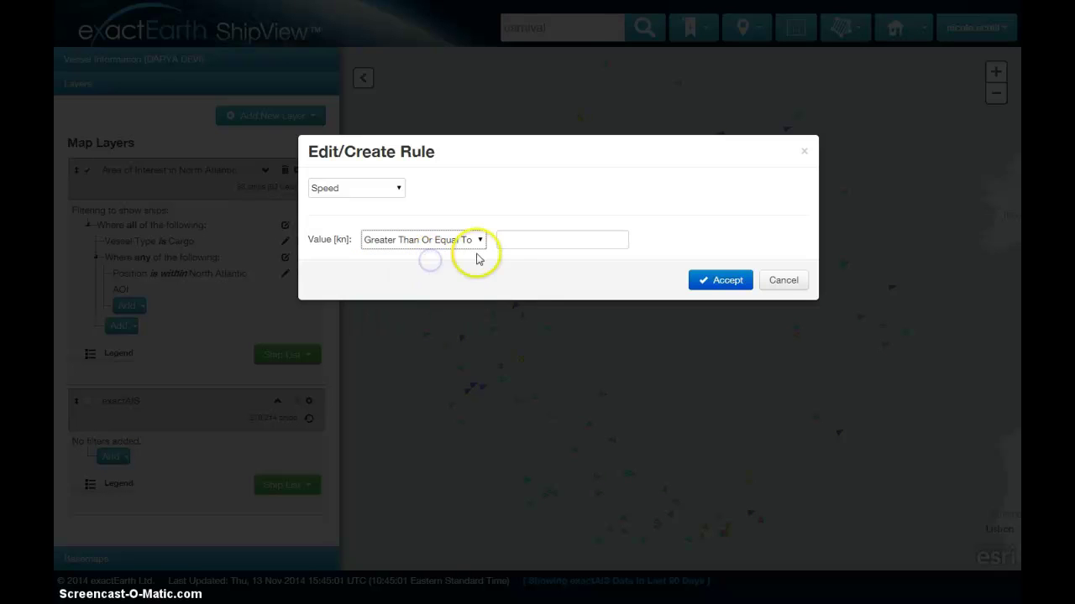
{"action": "left_click", "coordinate": [501, 244]}
{"action": "type", "text": "15"}
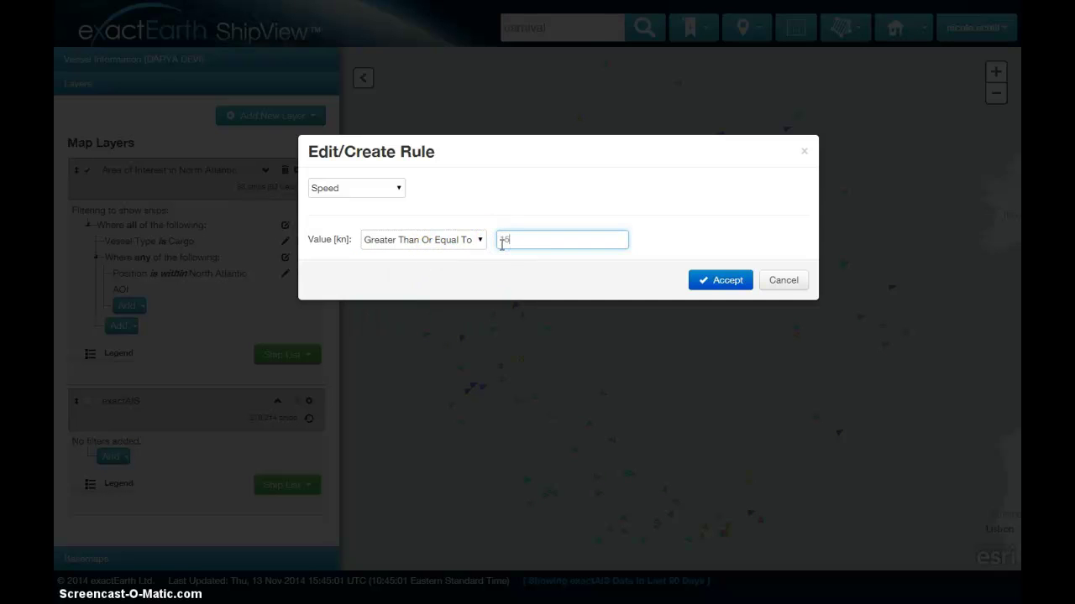
{"action": "left_click", "coordinate": [717, 279]}
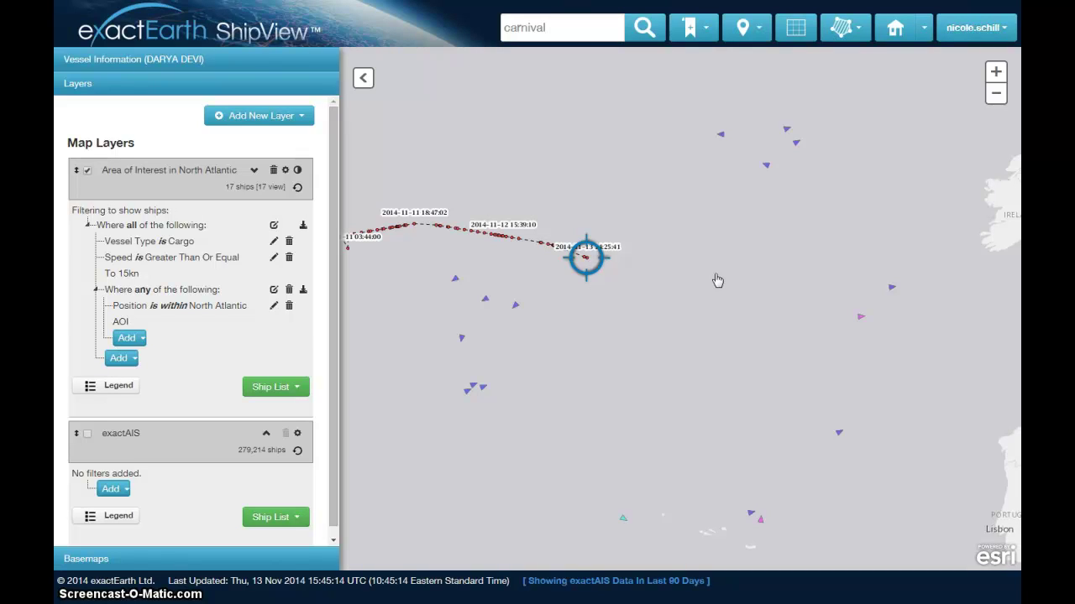
Step: Clear the ship track of DARYA DEVI from the map and return to the map layers
{"action": "left_click", "coordinate": [262, 68]}
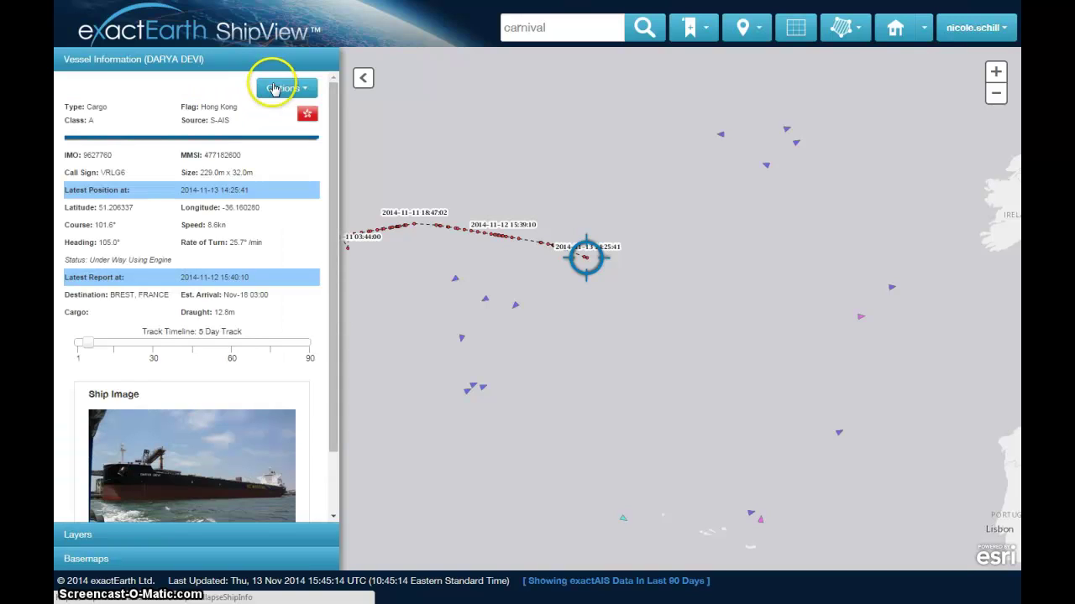
{"action": "left_click", "coordinate": [274, 86]}
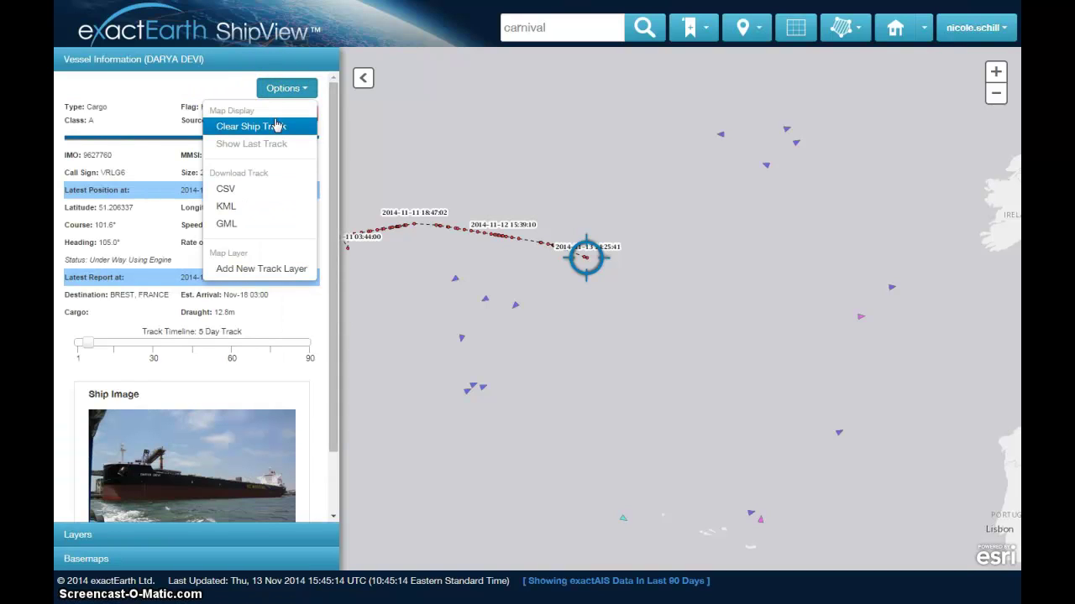
{"action": "left_click", "coordinate": [276, 127]}
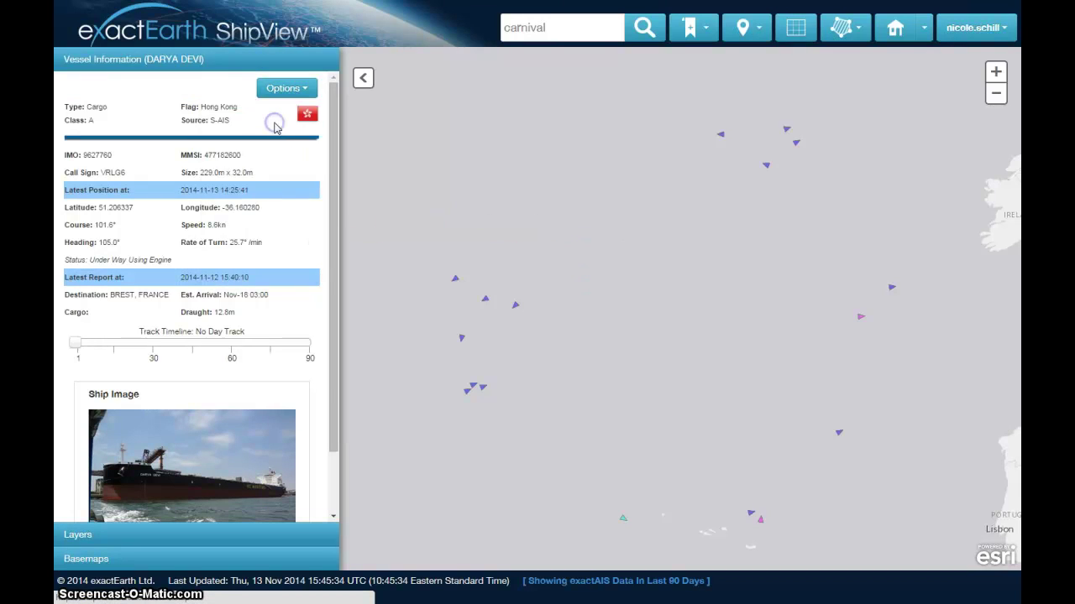
{"action": "left_click", "coordinate": [209, 535]}
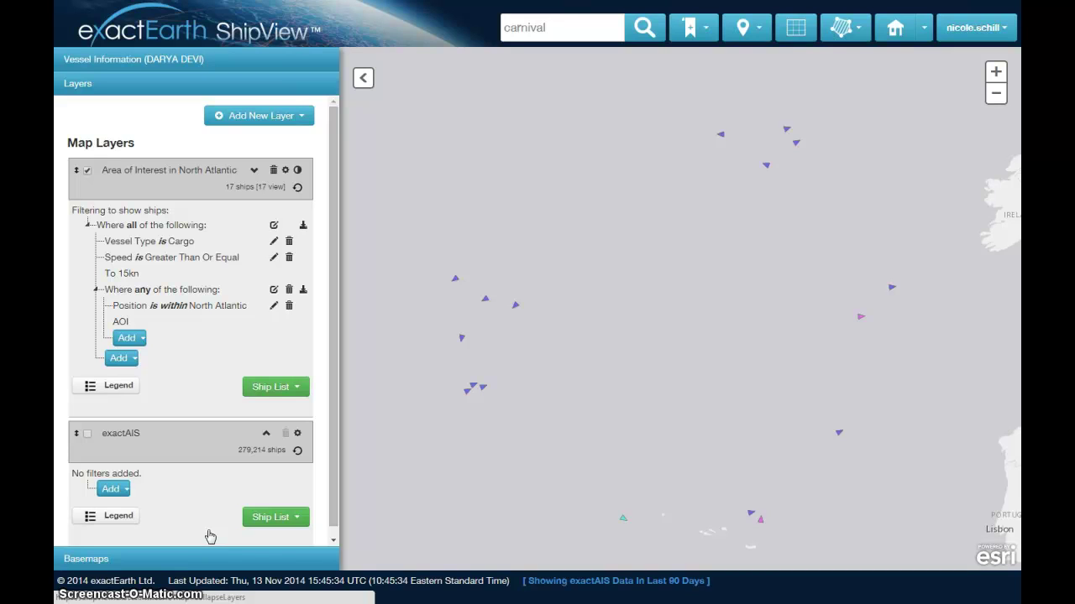
Step: Show the available types for adding a new map layer
{"action": "left_click", "coordinate": [210, 525]}
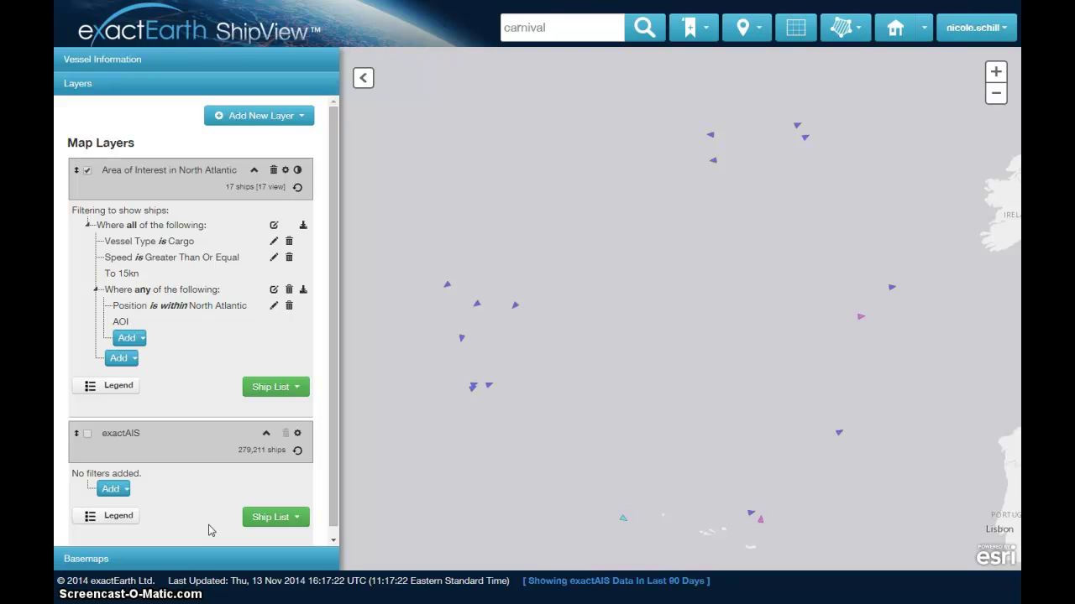
{"action": "left_click", "coordinate": [307, 123]}
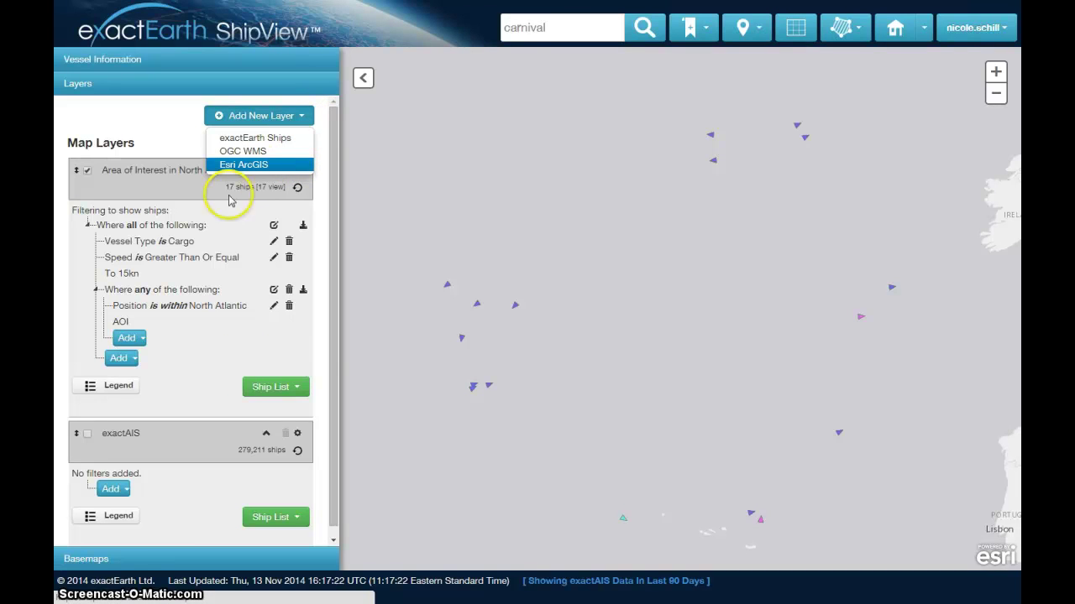
{"action": "left_click", "coordinate": [212, 249]}
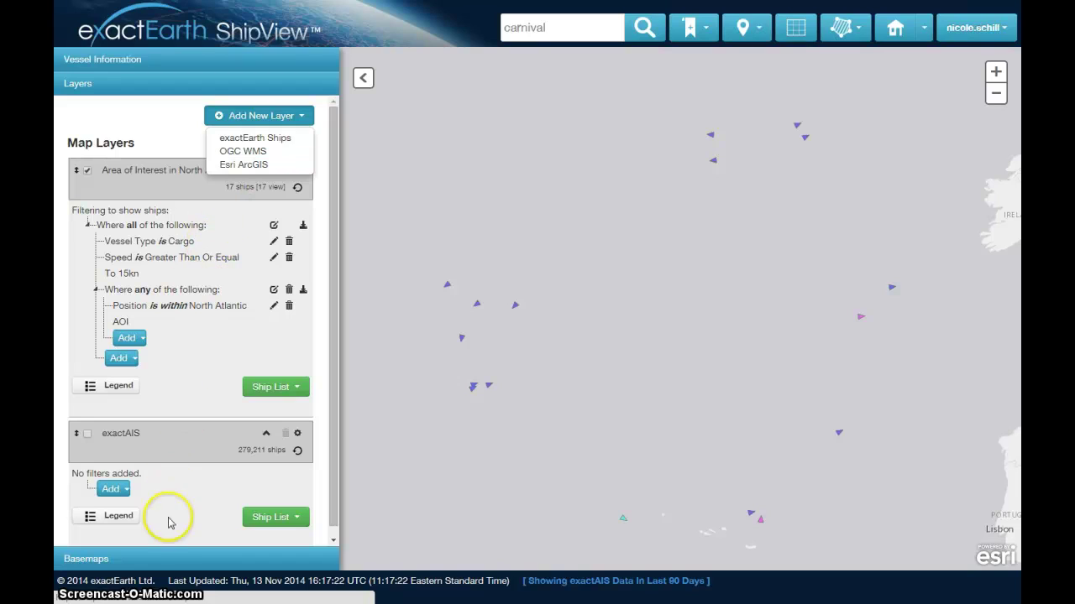
Step: Start a new Tiled/XYZ basemap named NOAA Wave Heights and fill in the metoceanview wave tile address as its URL
{"action": "left_click", "coordinate": [174, 559]}
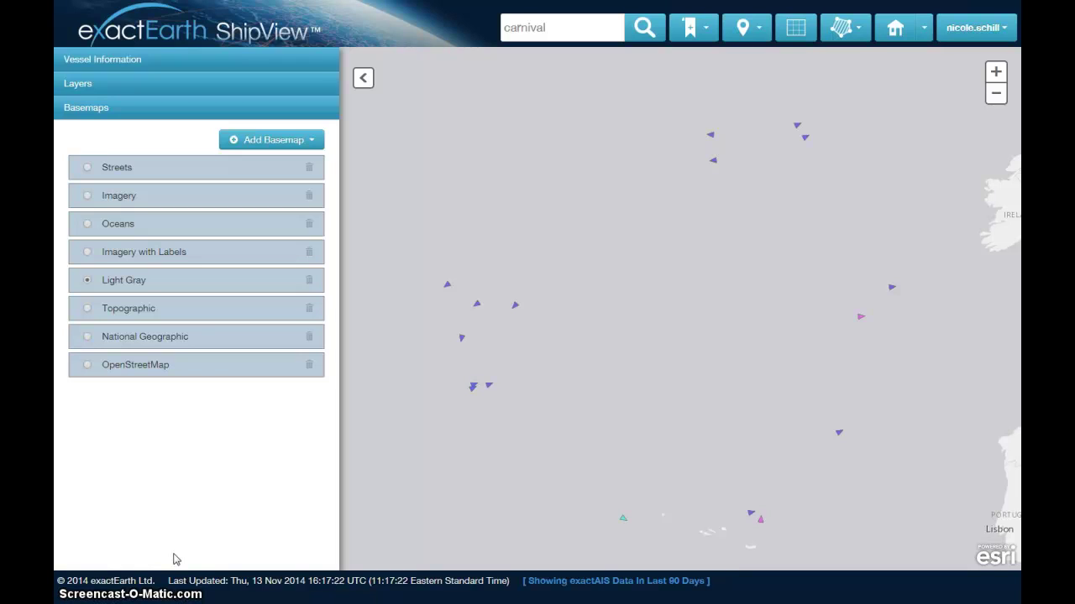
{"action": "left_click", "coordinate": [284, 148]}
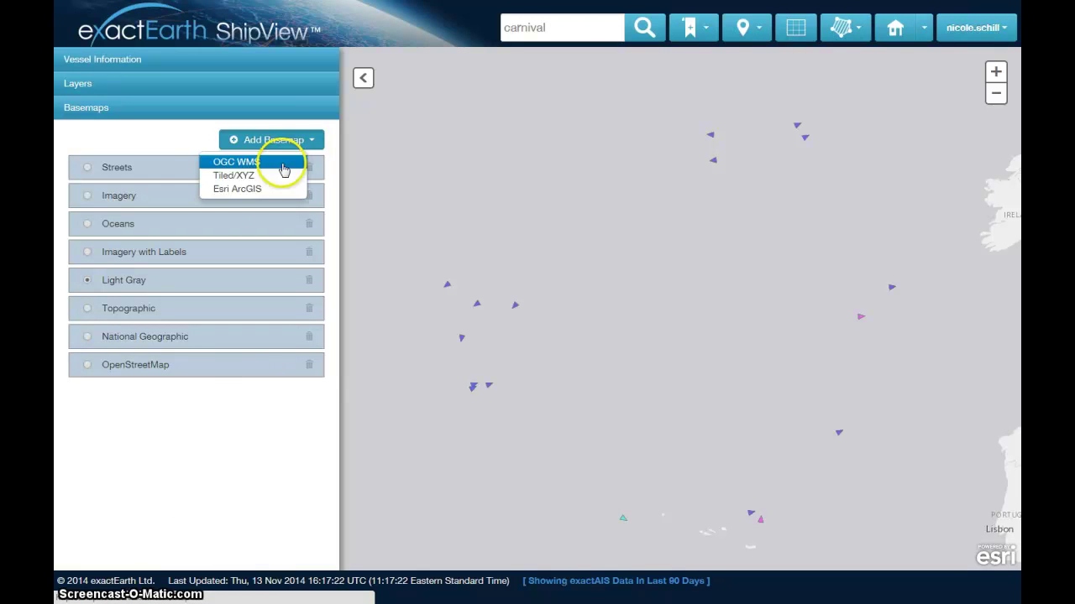
{"action": "left_click", "coordinate": [282, 176]}
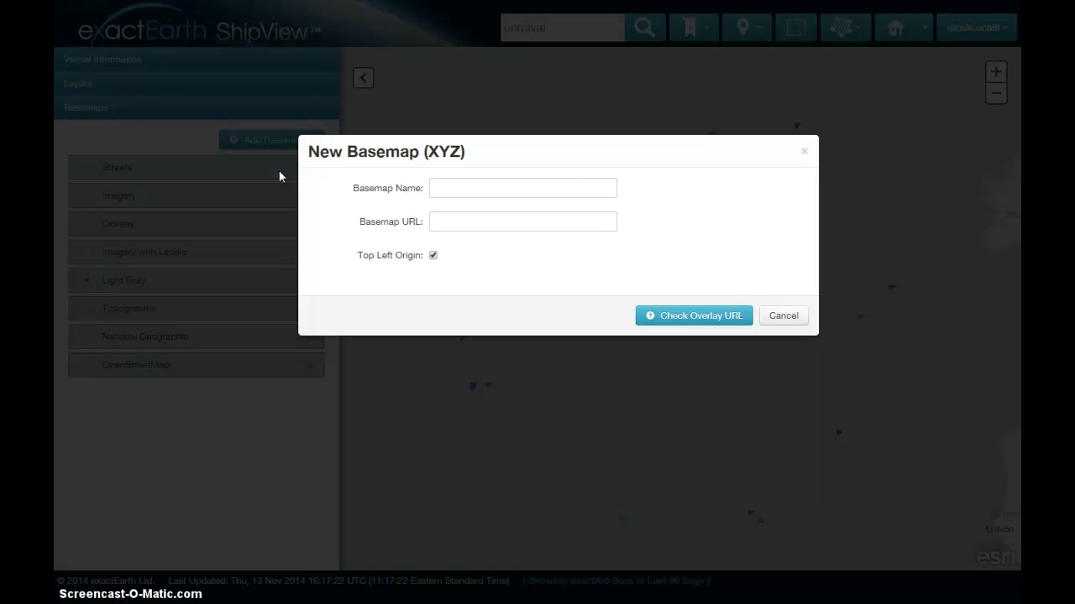
{"action": "left_click", "coordinate": [446, 190]}
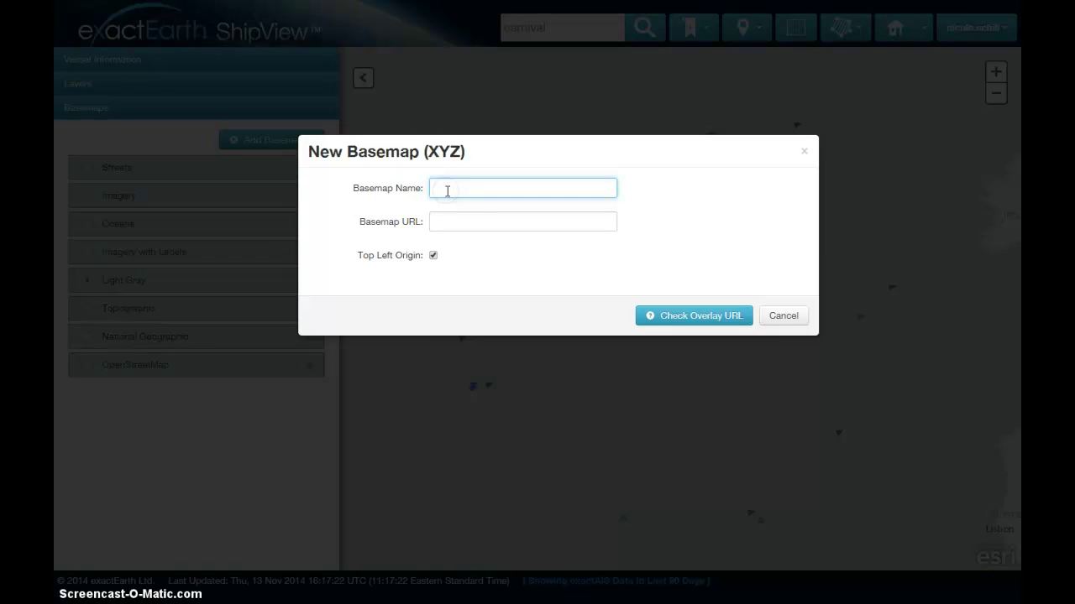
{"action": "type", "text": "NOAA Wave Heights"}
{"action": "key", "text": "Tab"}
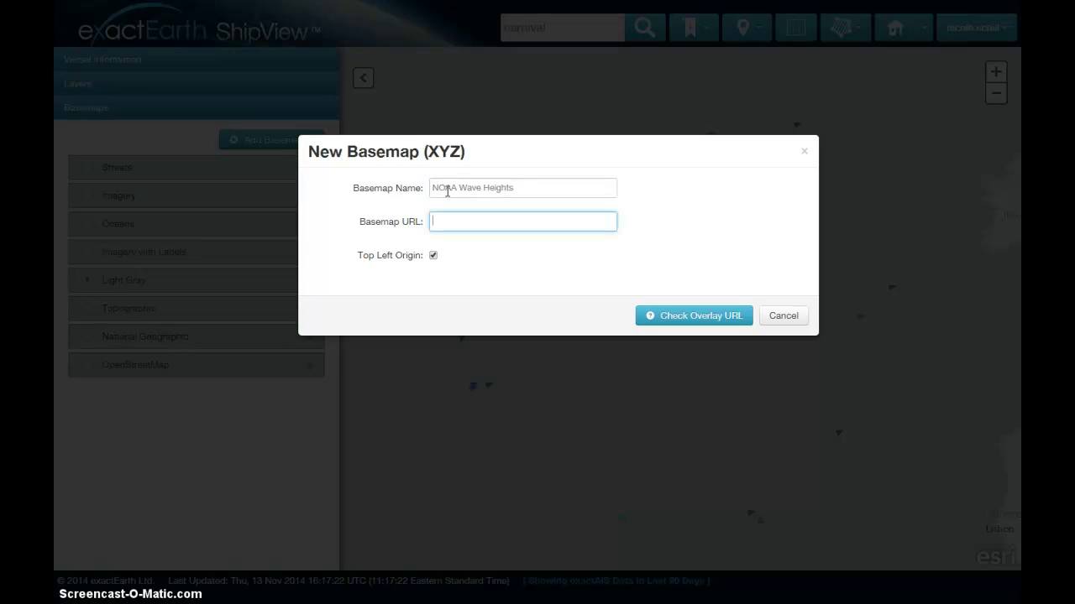
{"action": "key", "text": "ctrl+v"}
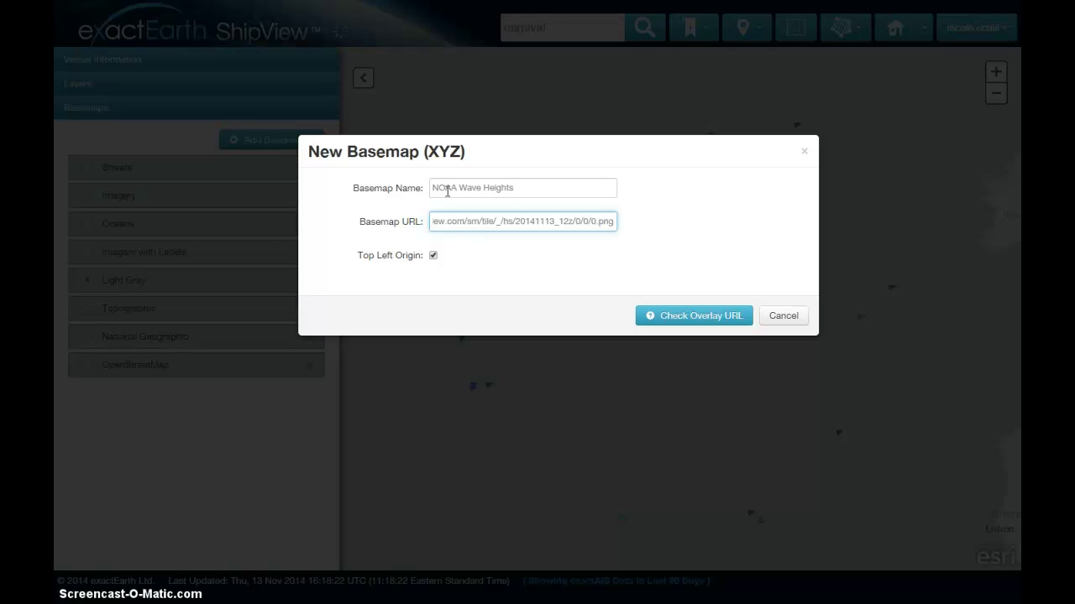
Step: Turn off Top Left Origin for the NOAA Wave Heights basemap, check its URL and add it to the map
{"action": "left_click", "coordinate": [433, 255]}
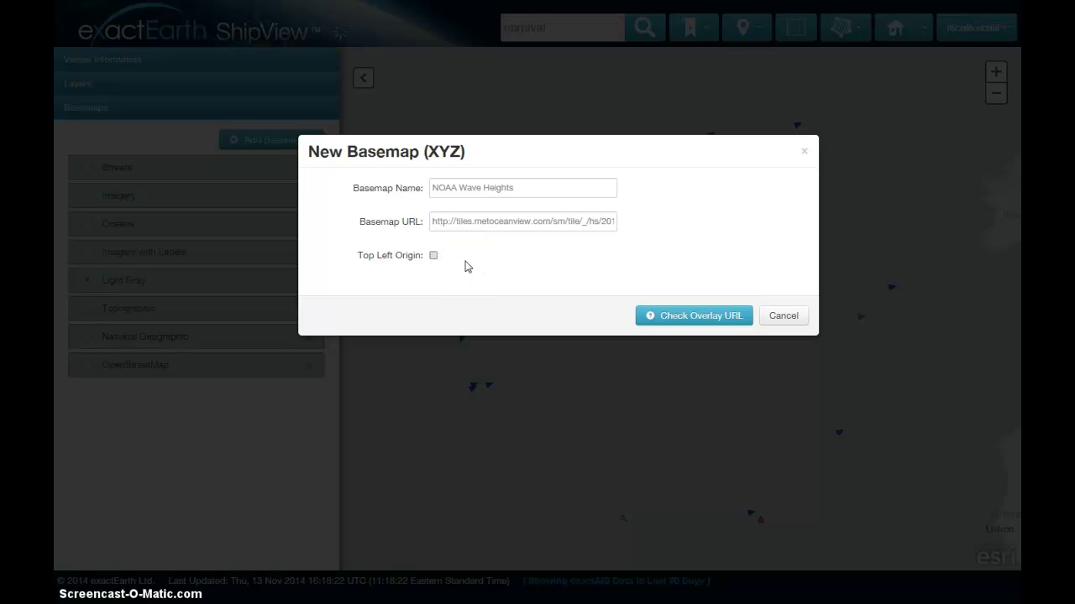
{"action": "left_click", "coordinate": [671, 315]}
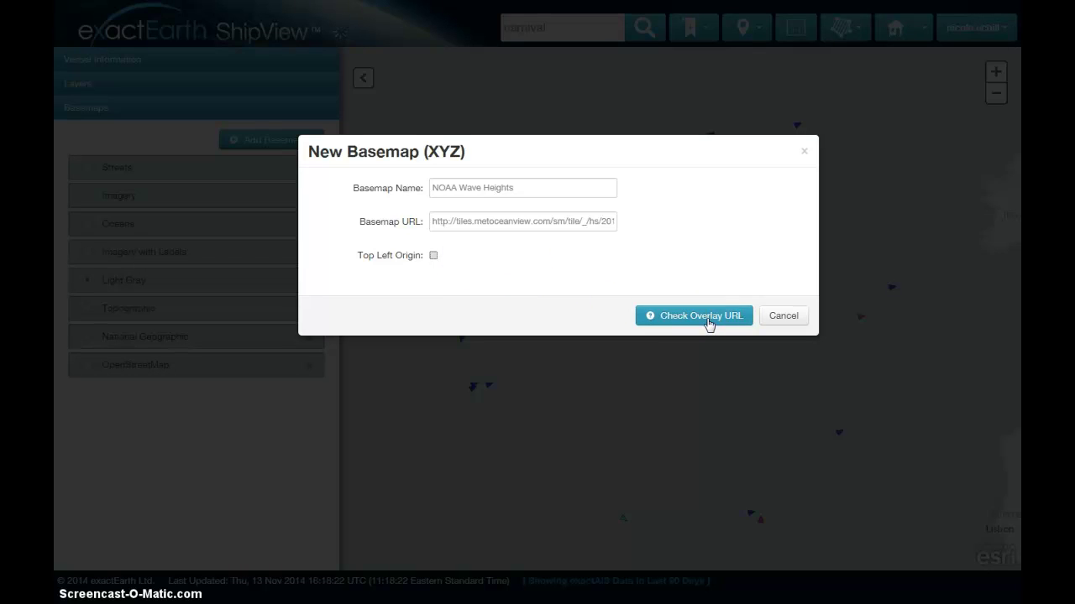
{"action": "left_click", "coordinate": [708, 324]}
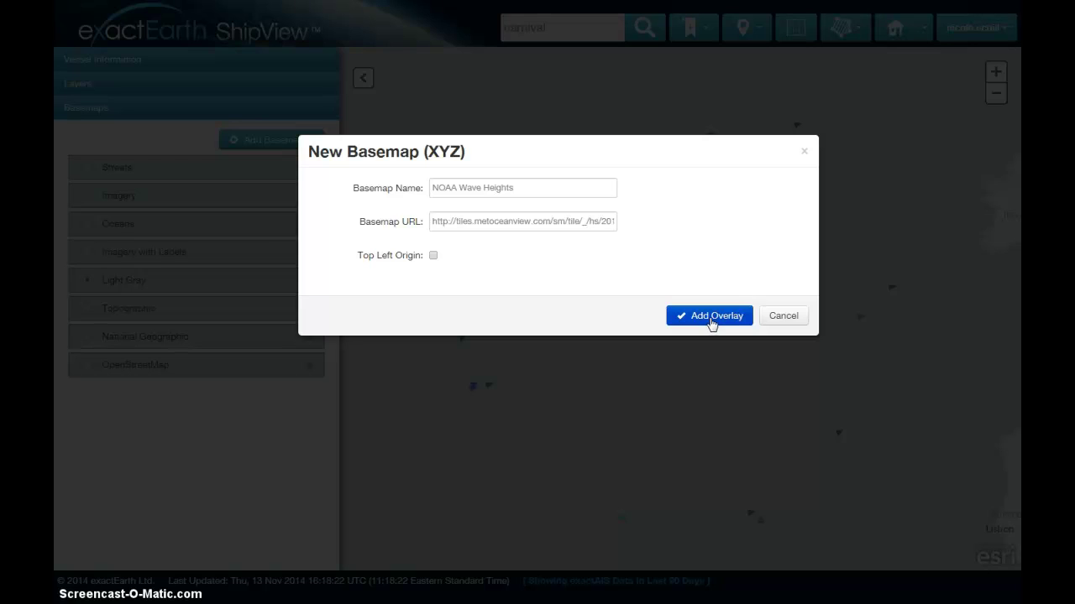
{"action": "left_click", "coordinate": [709, 317]}
{"action": "left_click", "coordinate": [710, 325]}
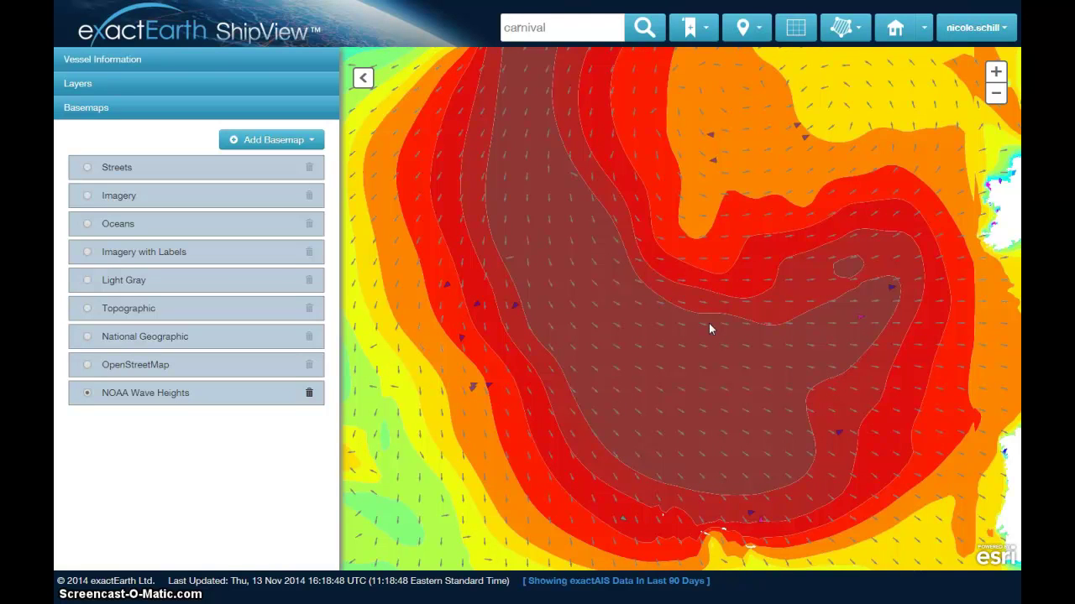
{"action": "left_click", "coordinate": [730, 367]}
{"action": "left_click", "coordinate": [554, 296]}
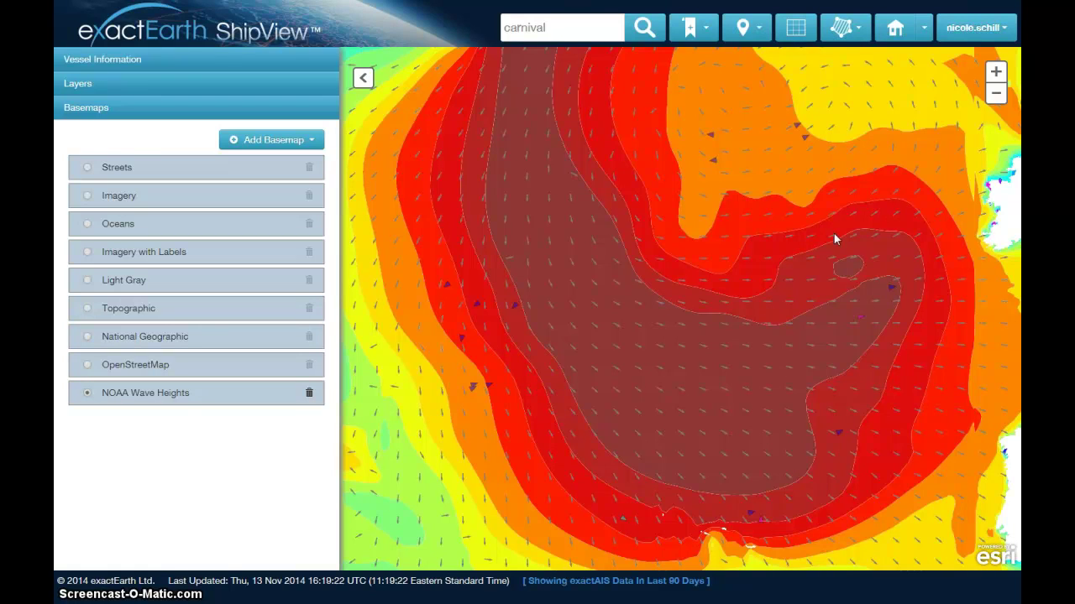
Step: Open the user preferences and review the Lat/Long, Remember Application State, Map Tool and Map Options settings
{"action": "left_click", "coordinate": [960, 27]}
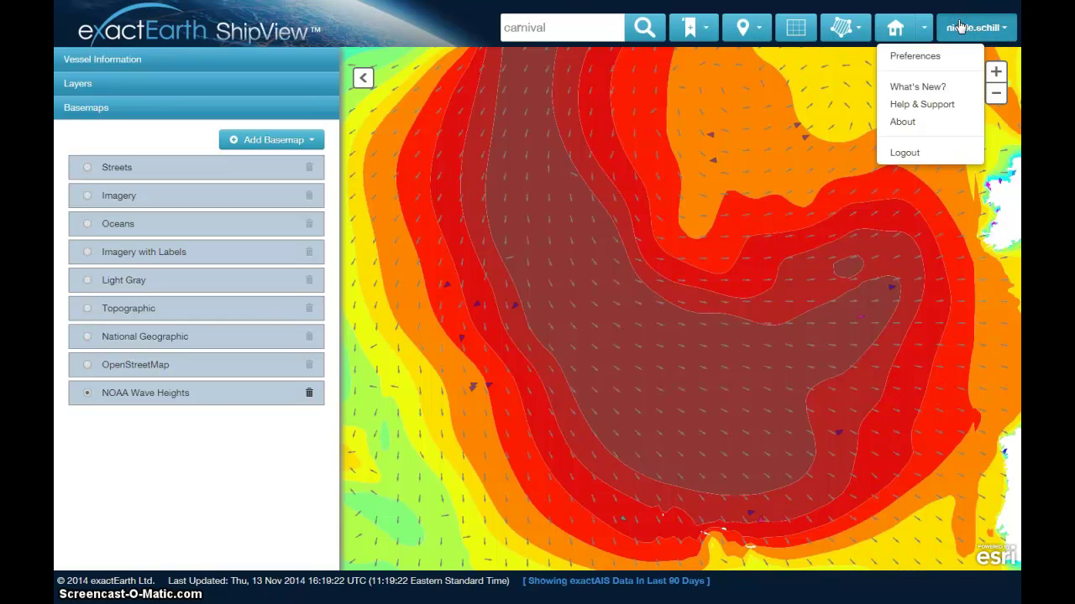
{"action": "left_click", "coordinate": [964, 64]}
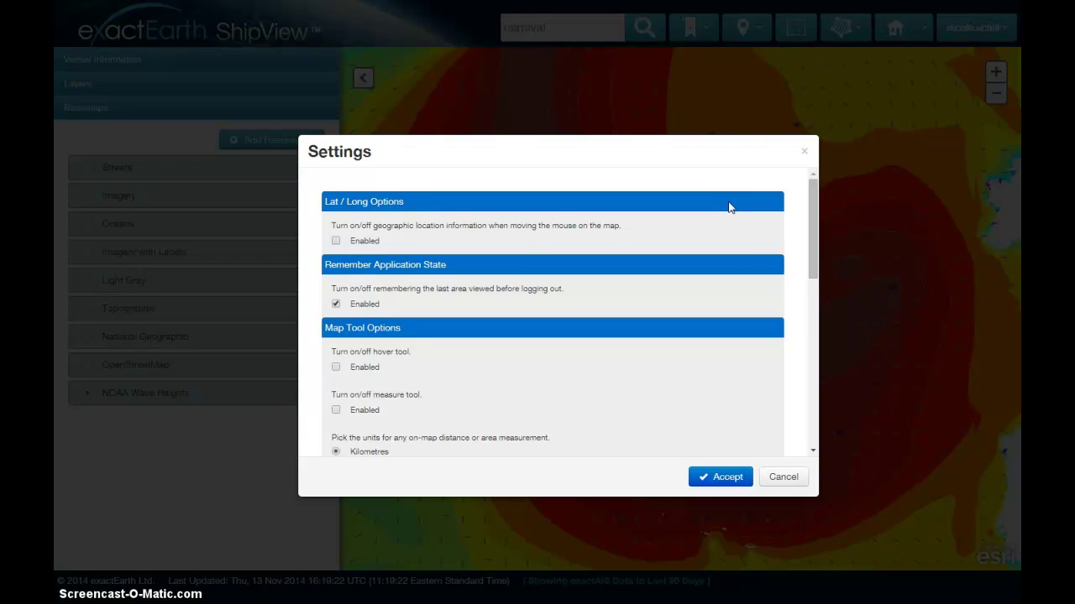
{"action": "left_click", "coordinate": [603, 222]}
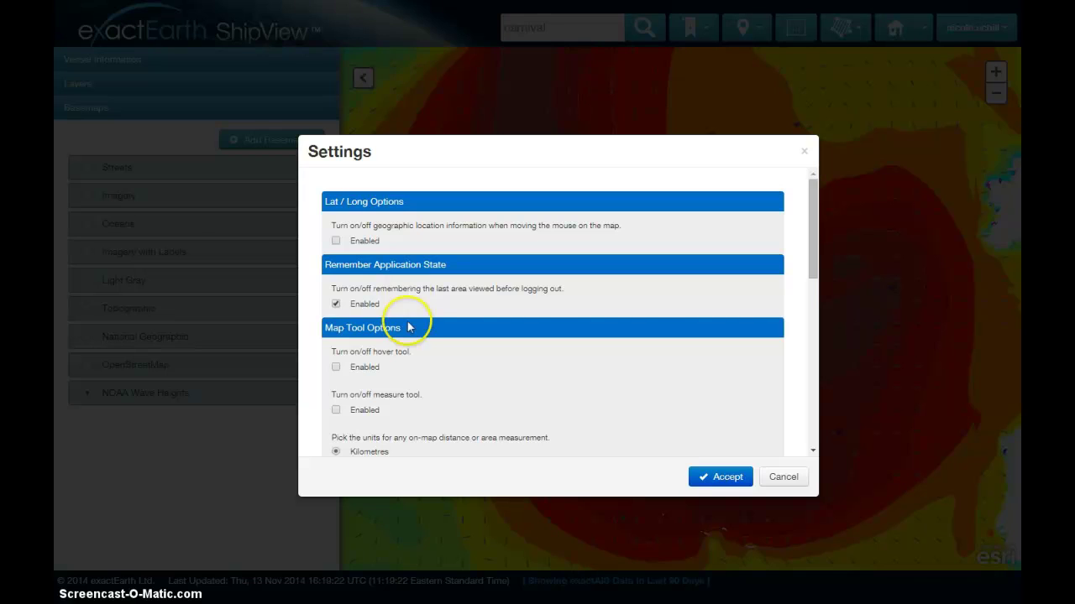
{"action": "scroll", "coordinate": [408, 336], "scroll_direction": "down", "scroll_amount": 1}
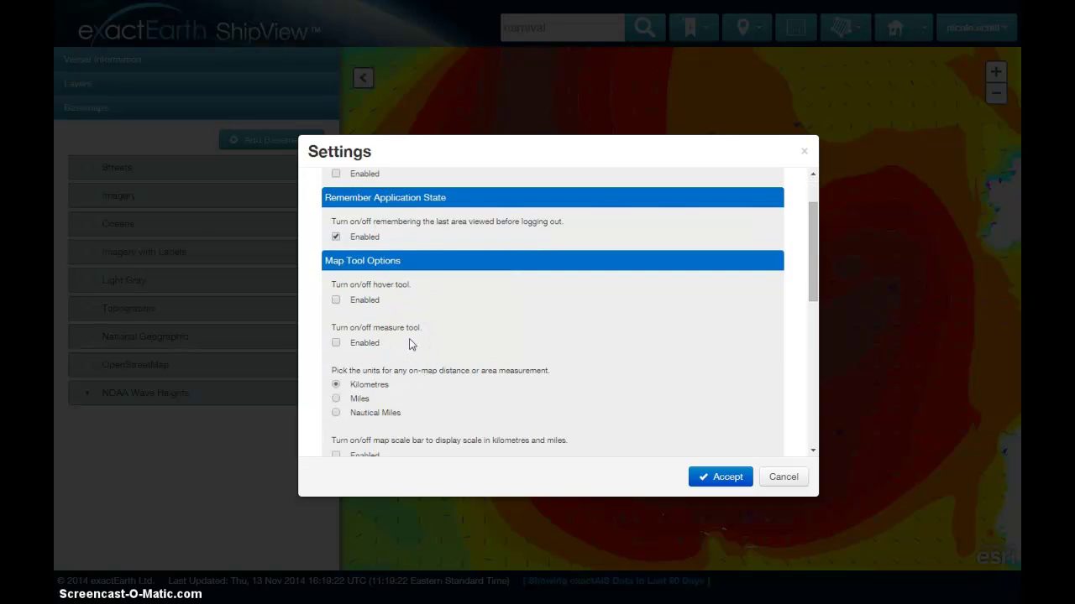
{"action": "left_click", "coordinate": [408, 334]}
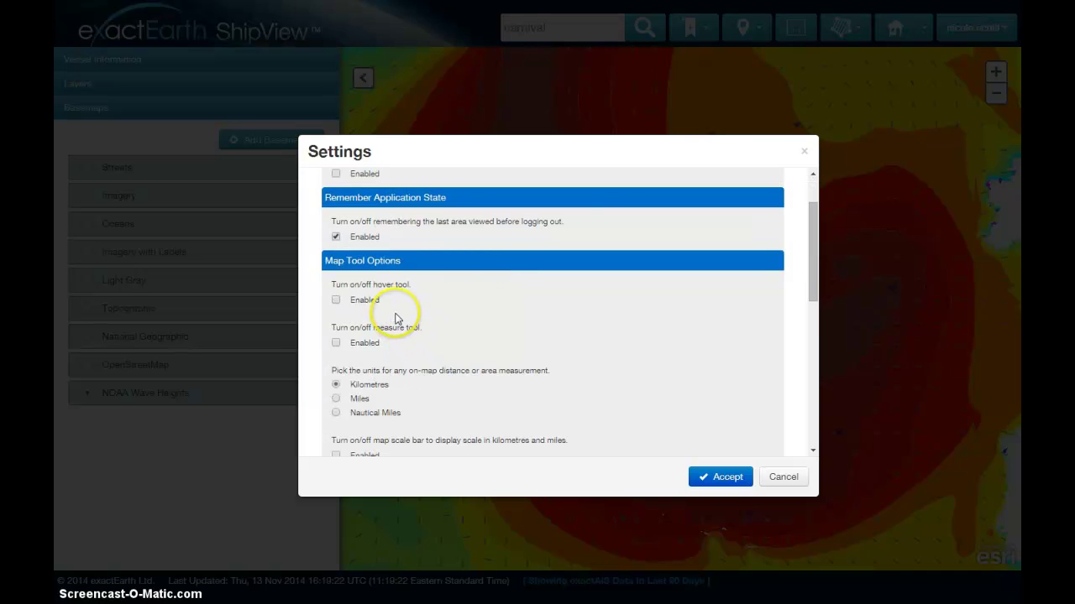
{"action": "left_click", "coordinate": [396, 308]}
{"action": "left_click", "coordinate": [398, 345]}
{"action": "scroll", "coordinate": [398, 399], "scroll_direction": "down", "scroll_amount": 2}
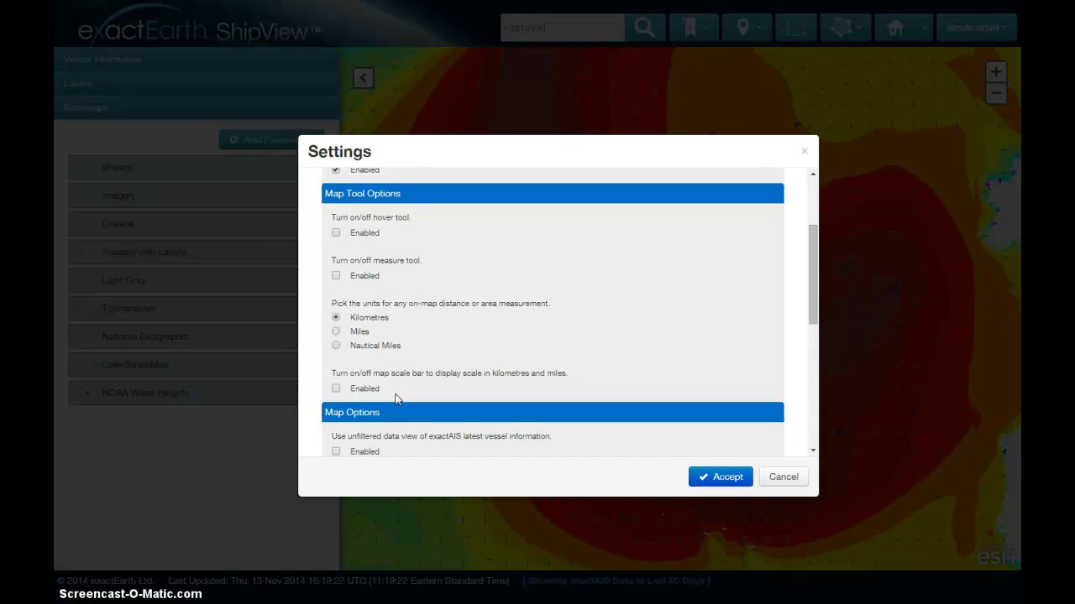
{"action": "left_click", "coordinate": [399, 395]}
{"action": "scroll", "coordinate": [394, 390], "scroll_direction": "down", "scroll_amount": 3}
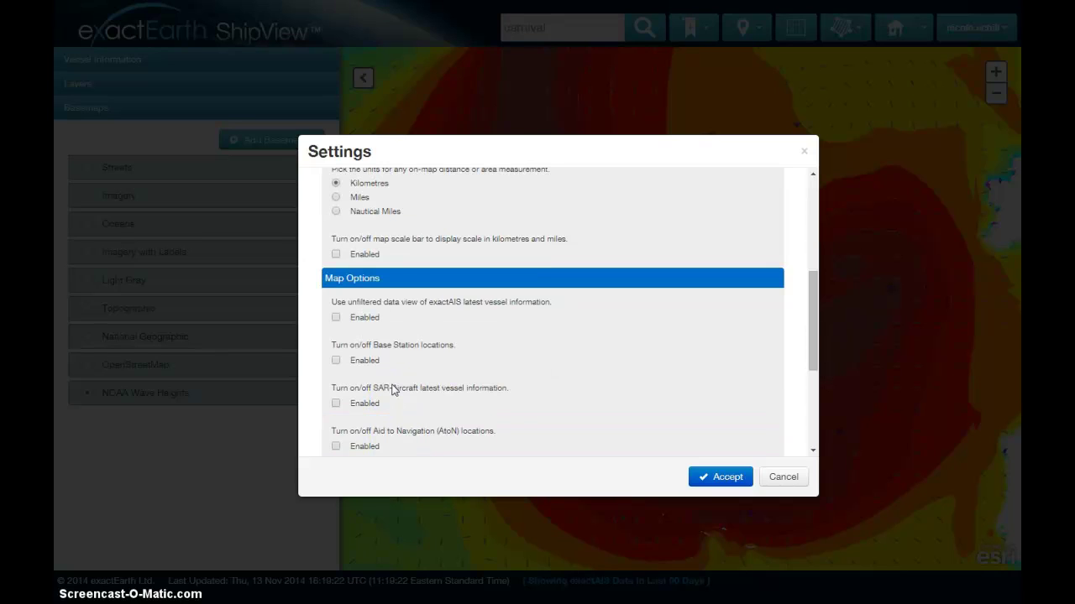
{"action": "scroll", "coordinate": [393, 389], "scroll_direction": "down", "scroll_amount": 2}
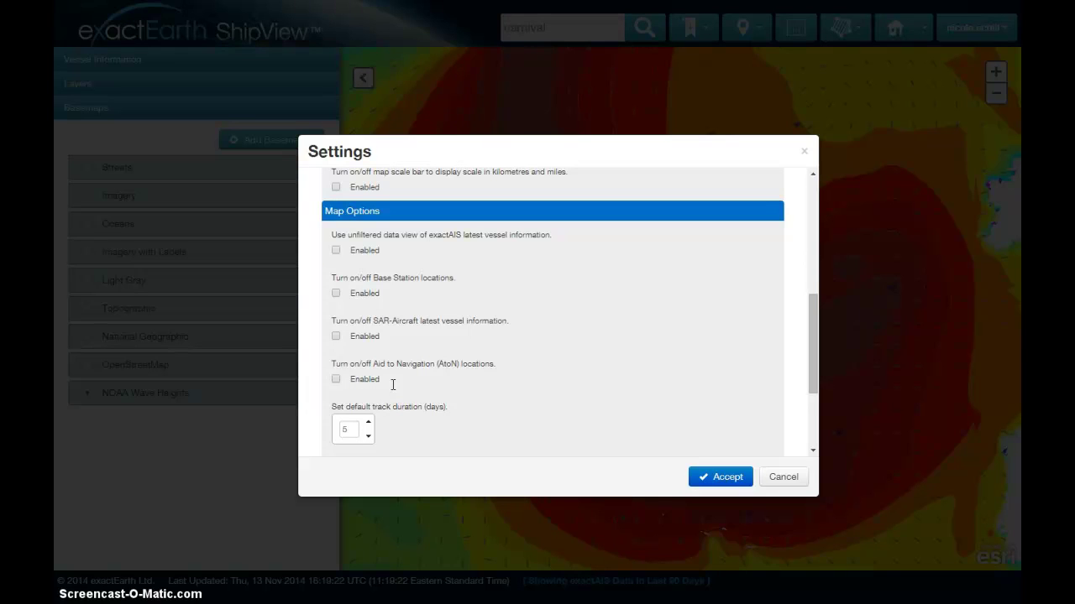
{"action": "scroll", "coordinate": [392, 385], "scroll_direction": "down", "scroll_amount": 2}
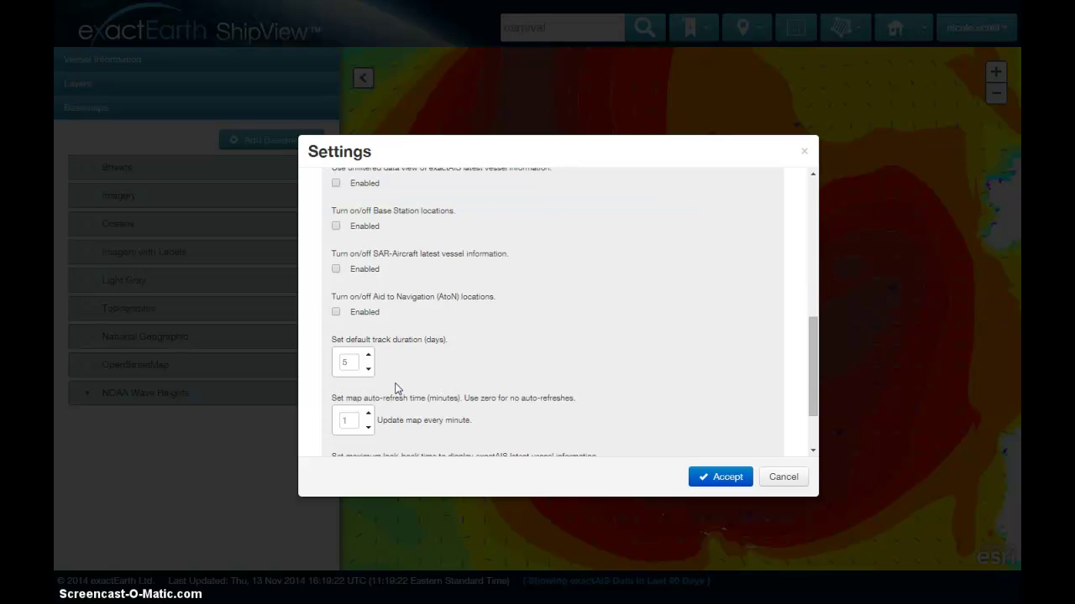
Step: Set the default track duration to 15 days
{"action": "left_click", "coordinate": [351, 363]}
{"action": "left_click_drag", "start_coordinate": [351, 363], "coordinate": [340, 366]}
{"action": "double_click", "coordinate": [345, 362]}
{"action": "type", "text": "15"}
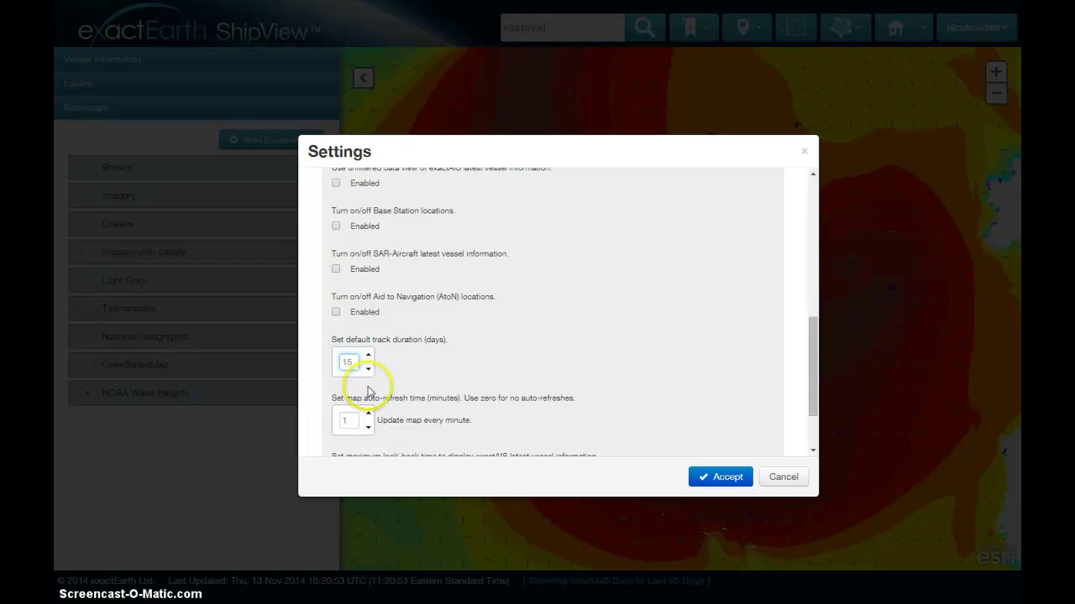
Step: Enable the maximum look-back time for latest vessel information, keeping it at 1 hour and 0 minutes
{"action": "scroll", "coordinate": [398, 396], "scroll_direction": "down", "scroll_amount": 2}
{"action": "left_click", "coordinate": [384, 372]}
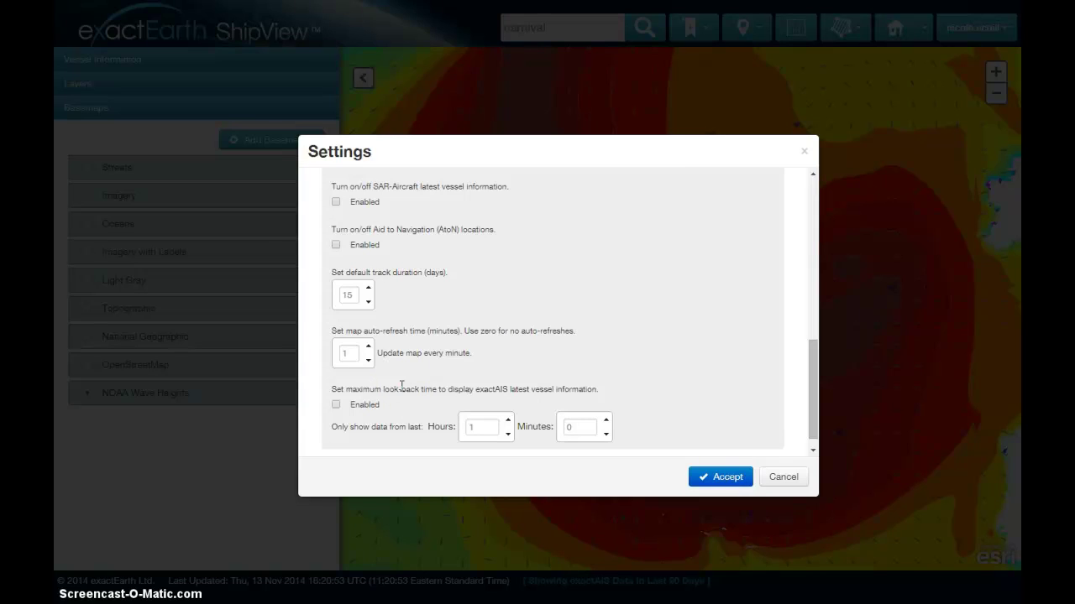
{"action": "left_click", "coordinate": [336, 406]}
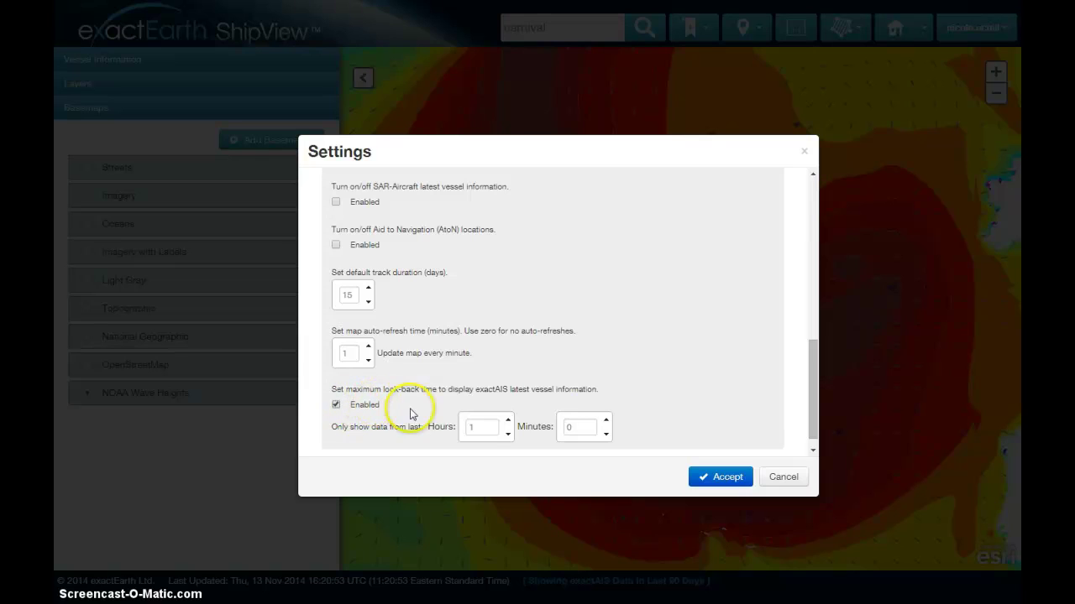
{"action": "double_click", "coordinate": [479, 428]}
{"action": "left_click", "coordinate": [583, 429]}
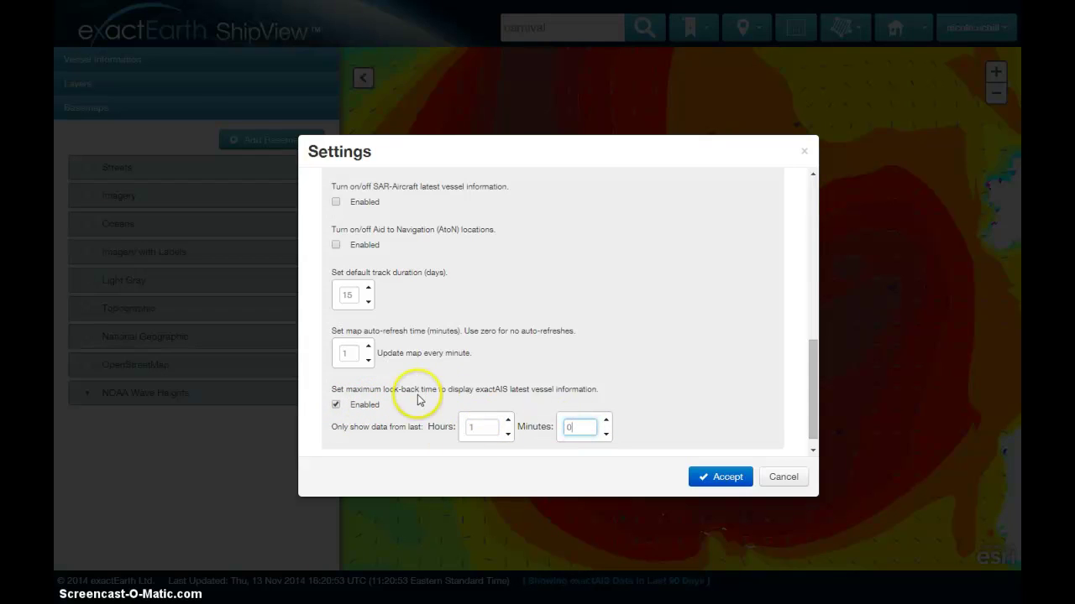
Step: Turn on the Aid to Navigation (AtoN) locations and the Base Station locations
{"action": "scroll", "coordinate": [386, 361], "scroll_direction": "up", "scroll_amount": 2}
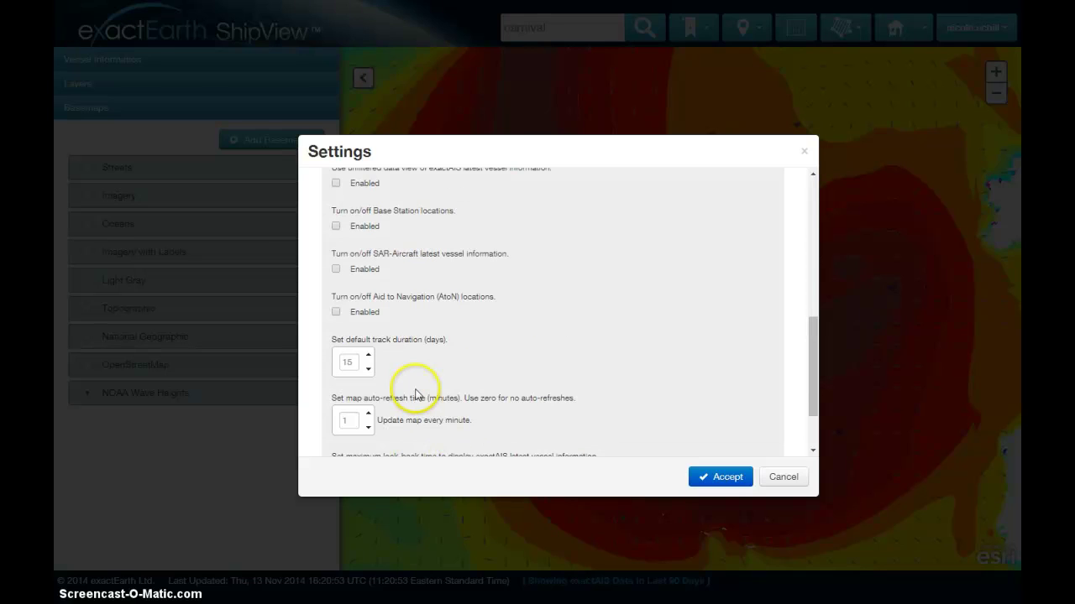
{"action": "left_click", "coordinate": [336, 313]}
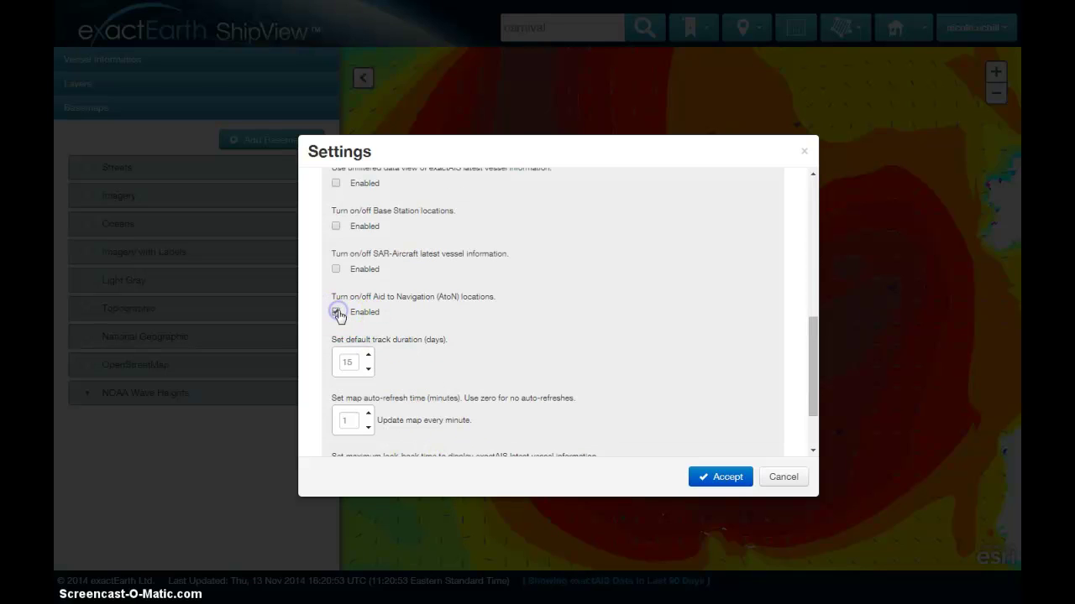
{"action": "left_click", "coordinate": [336, 229]}
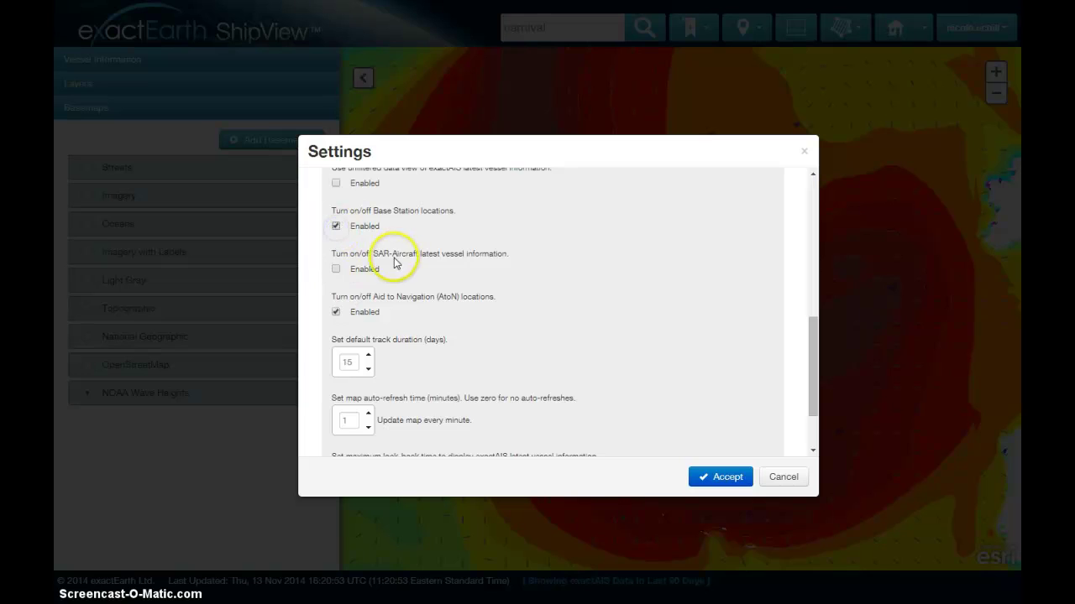
Step: Enable the measure tool and the map scale bar, with Miles as the on-map measurement unit
{"action": "scroll", "coordinate": [384, 259], "scroll_direction": "up", "scroll_amount": 6}
{"action": "left_click", "coordinate": [336, 208]}
{"action": "left_click", "coordinate": [336, 266]}
{"action": "left_click", "coordinate": [336, 321]}
Step: Turn on geographic location information for mouse movement on the map and accept the settings
{"action": "scroll", "coordinate": [380, 317], "scroll_direction": "up", "scroll_amount": 2}
{"action": "scroll", "coordinate": [379, 317], "scroll_direction": "up", "scroll_amount": 4}
{"action": "left_click", "coordinate": [336, 304]}
{"action": "left_click", "coordinate": [339, 242]}
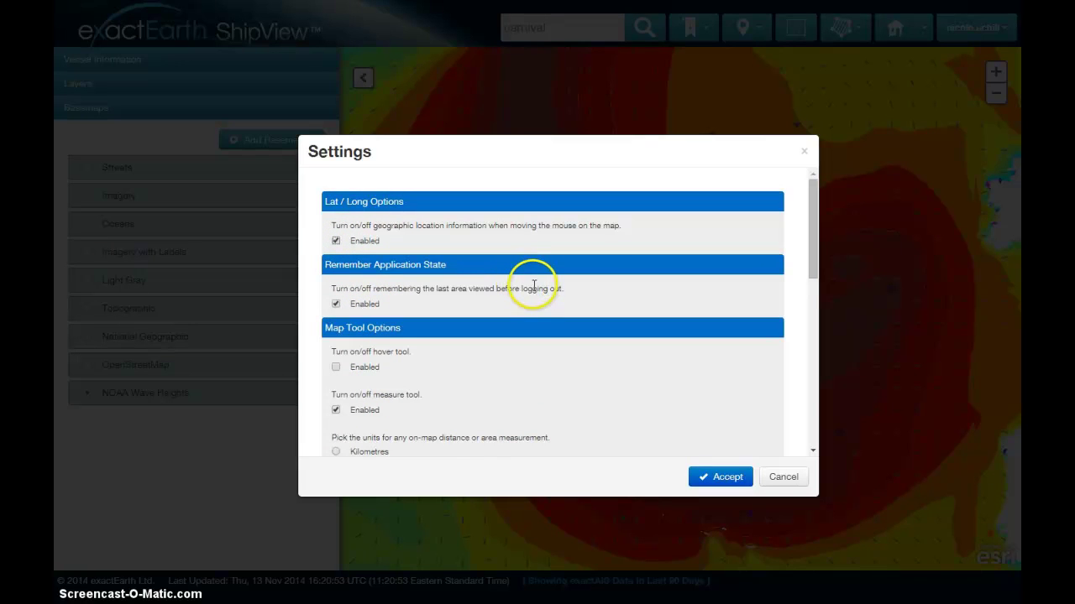
{"action": "left_click", "coordinate": [708, 478]}
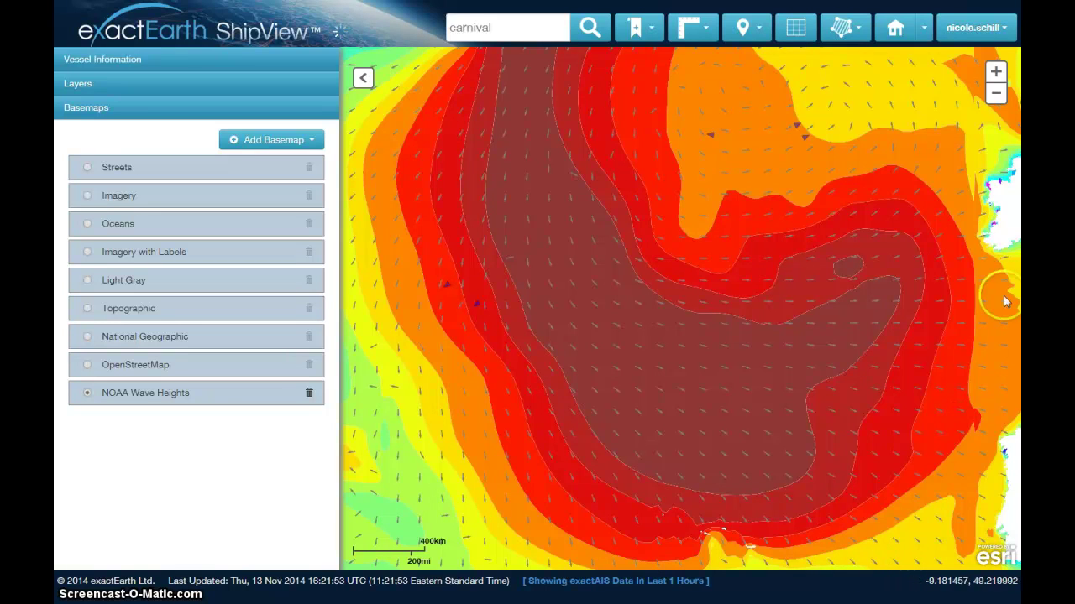
{"action": "left_click_drag", "start_coordinate": [991, 260], "coordinate": [583, 273]}
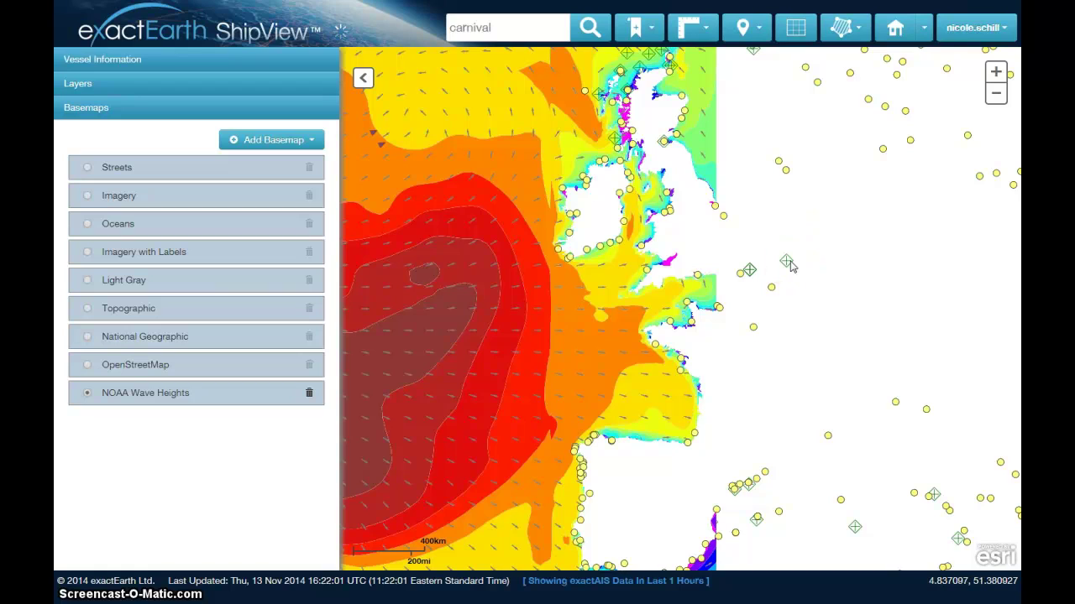
Step: Log out of the user account
{"action": "left_click", "coordinate": [966, 30]}
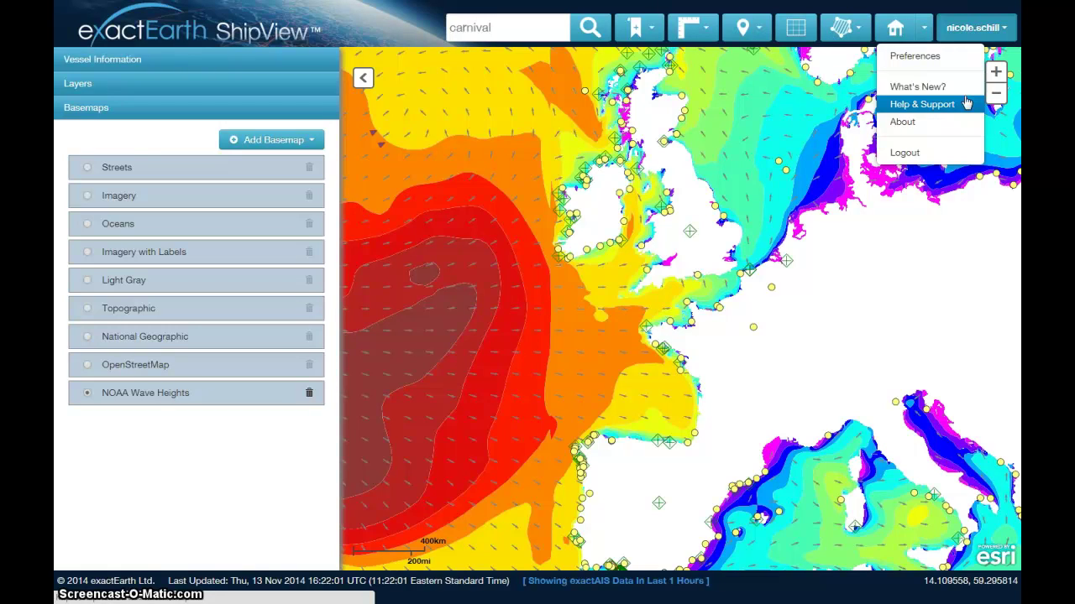
{"action": "left_click", "coordinate": [944, 155]}
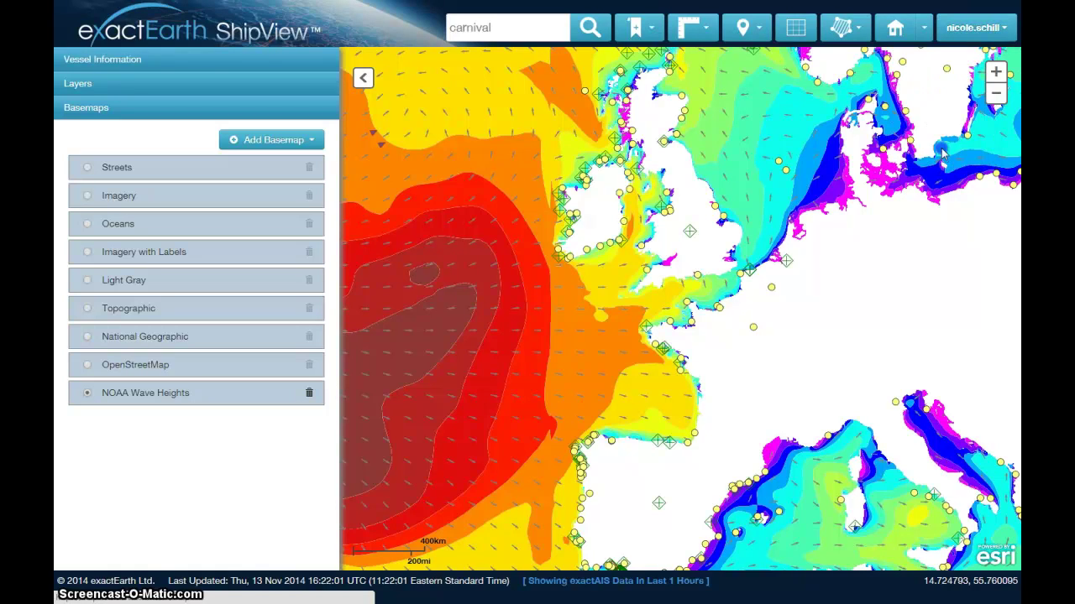